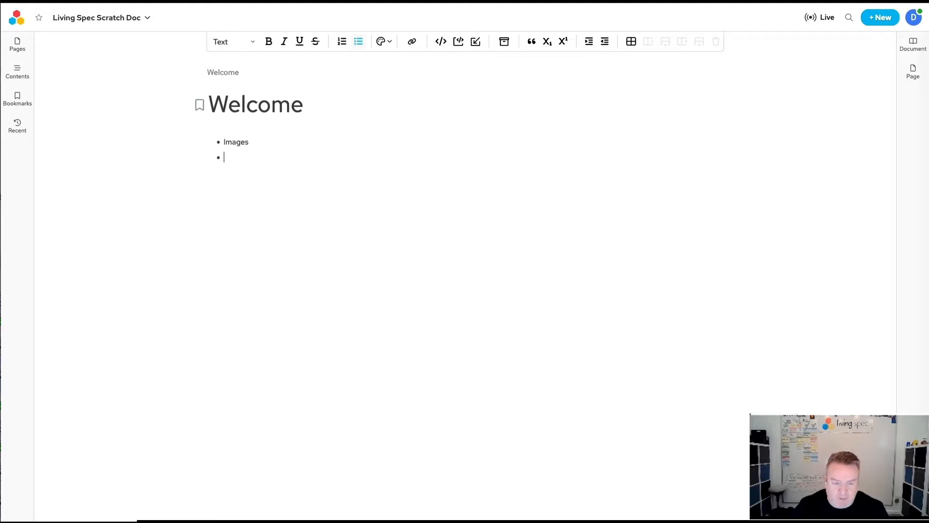
List Specs and Releases as the two bullets on the Welcome page and convert both into linked pages.
{"action": "key", "text": "shift+Home"}
{"action": "type", "text": "Specs"}
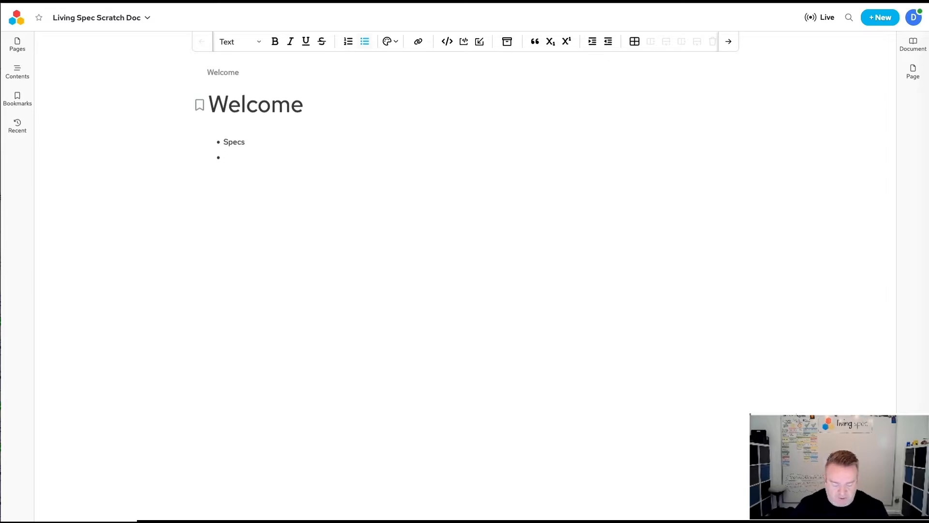
{"action": "type", "text": " Releases"}
{"action": "key", "text": "shift+Home"}
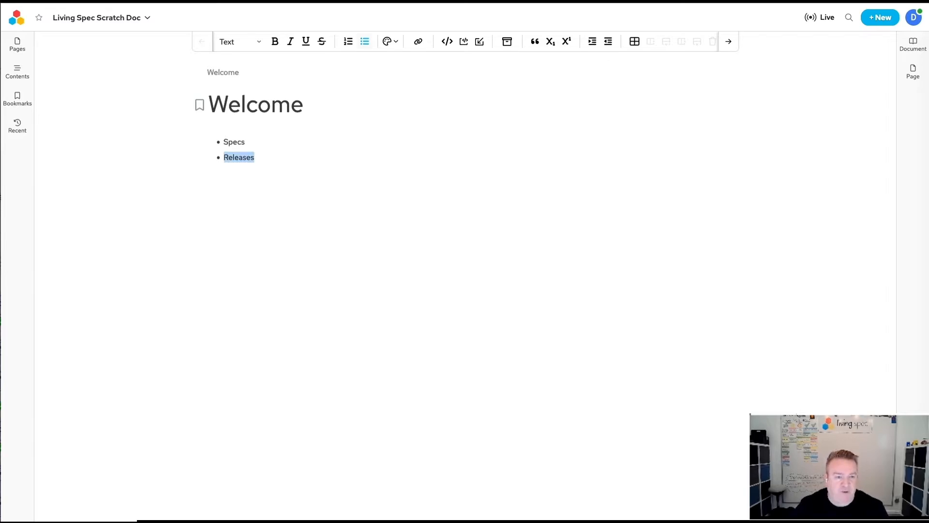
{"action": "key", "text": "shift+Up"}
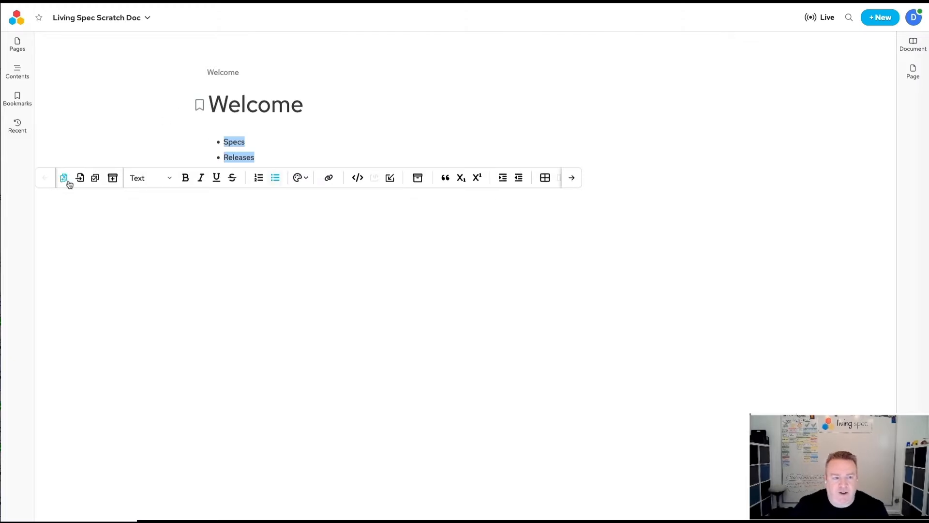
{"action": "left_click", "coordinate": [65, 178]}
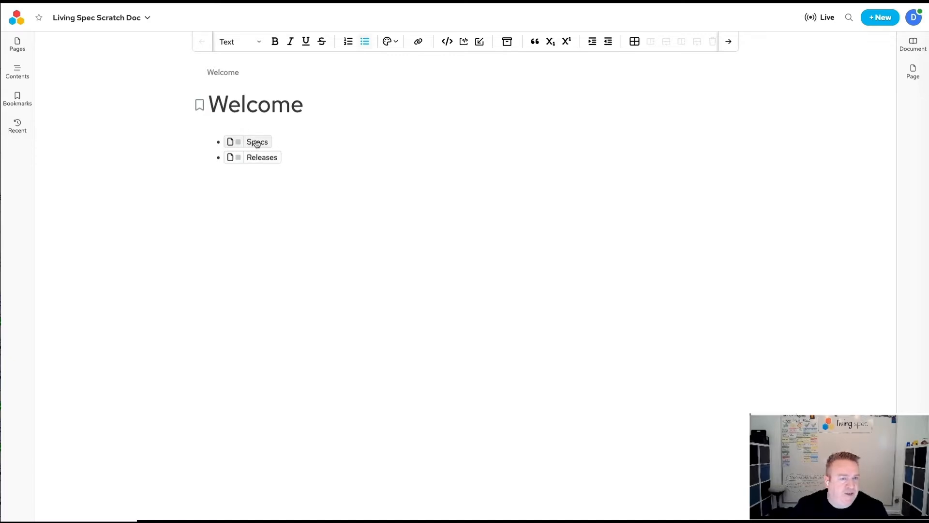
Open the new Specs page and show the document's page tree.
{"action": "left_click", "coordinate": [257, 142]}
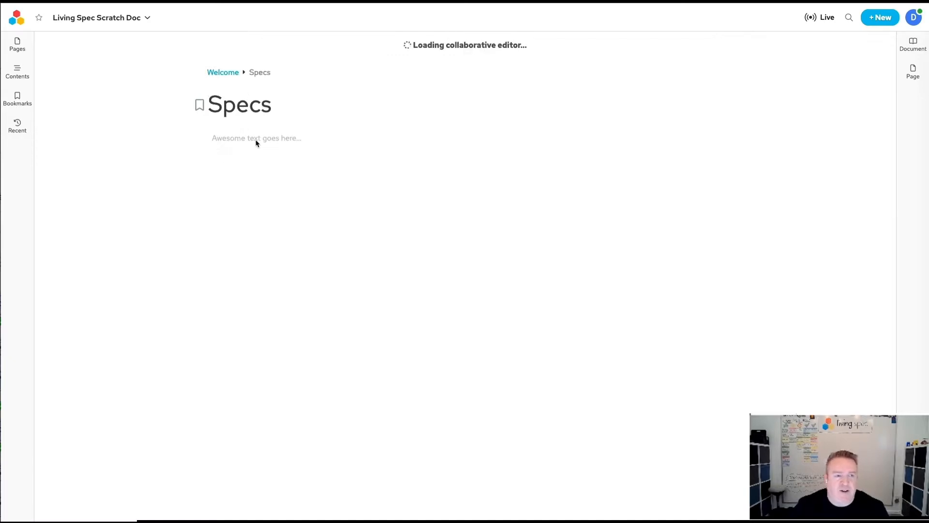
{"action": "left_click", "coordinate": [22, 50]}
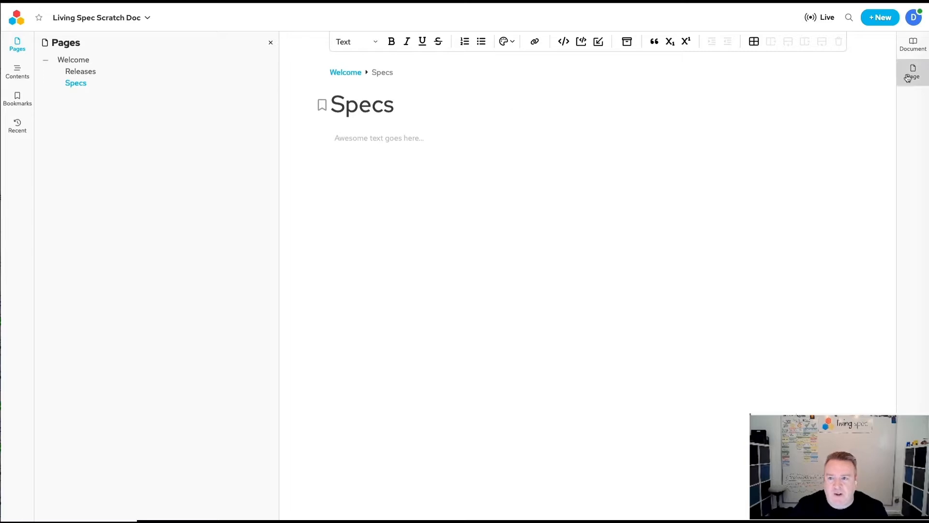
View the document's sharing settings, page usages and context graph.
{"action": "left_click", "coordinate": [912, 44]}
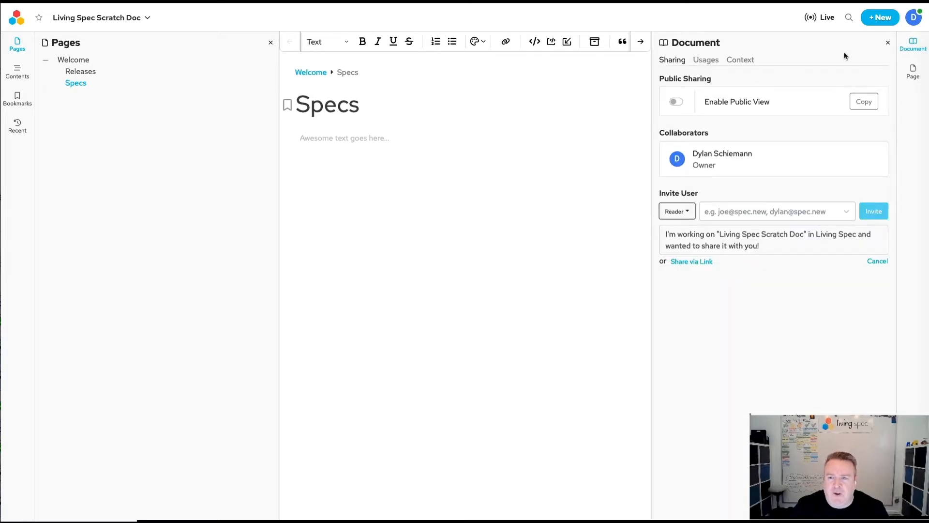
{"action": "left_click", "coordinate": [706, 60]}
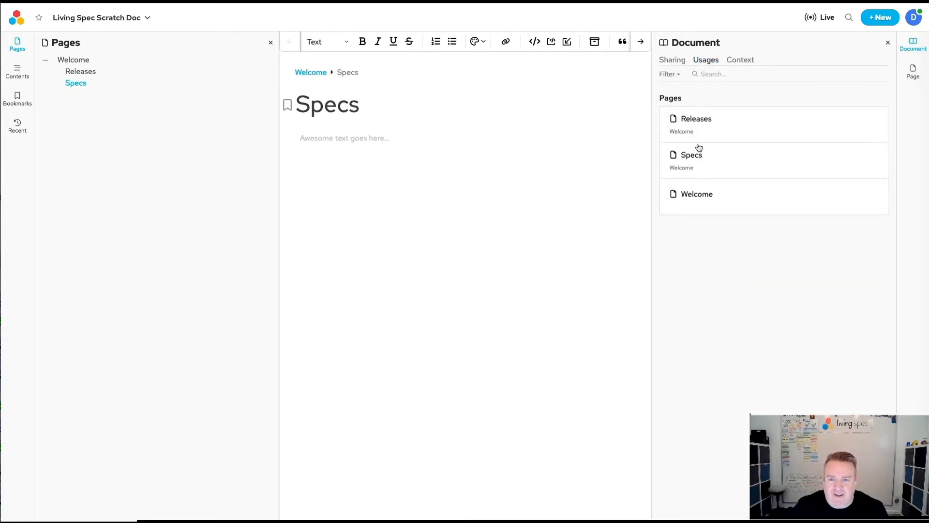
{"action": "left_click", "coordinate": [740, 61]}
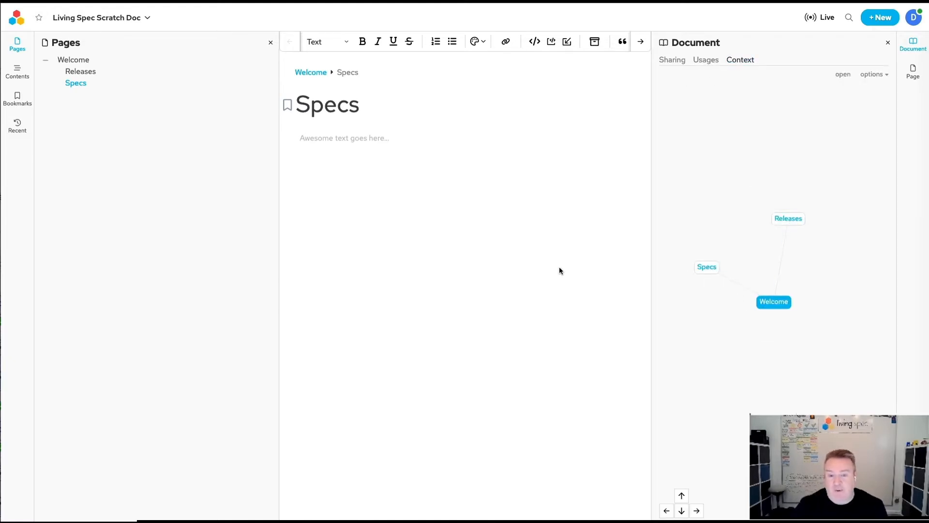
Add a bulleted list with Images and Tasks to the Specs page and convert both items into linked pages.
{"action": "left_click", "coordinate": [335, 138]}
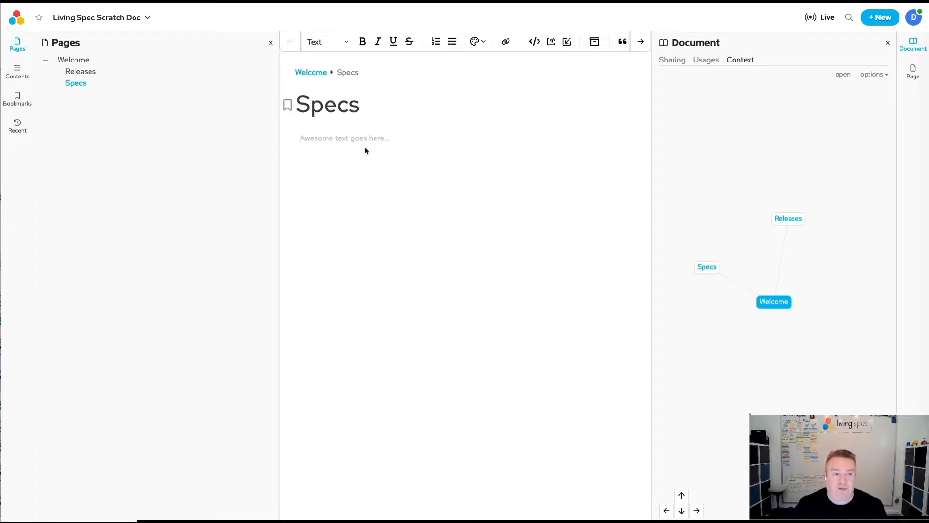
{"action": "type", "text": "* "}
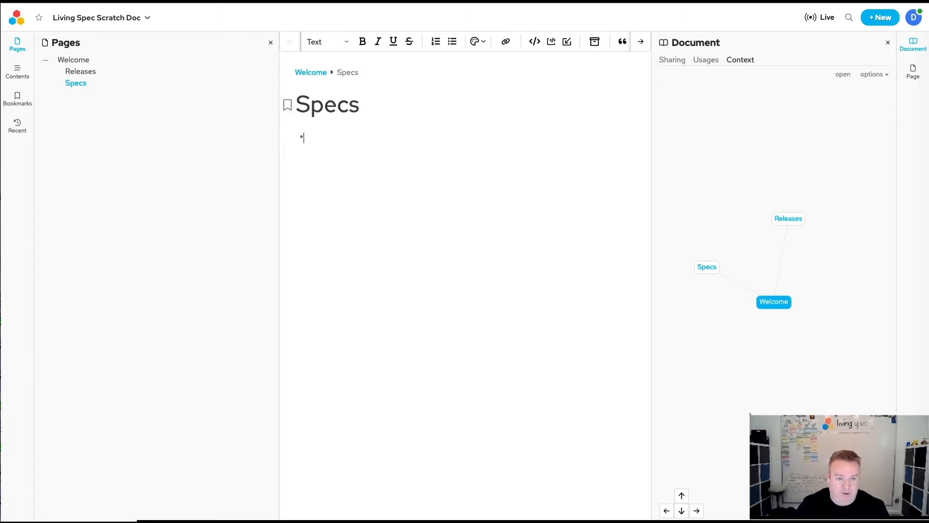
{"action": "type", "text": "Images"}
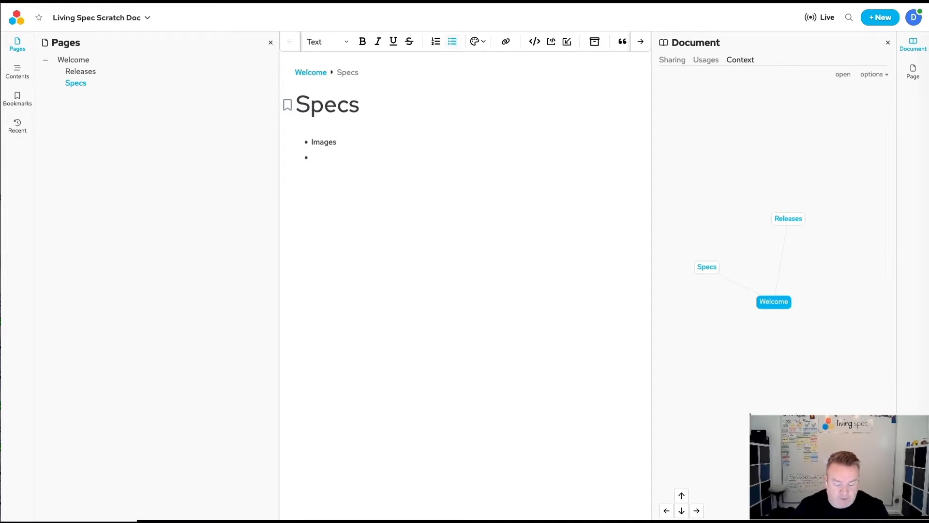
{"action": "type", "text": "Tasks"}
{"action": "key", "text": "shift+Home"}
{"action": "key", "text": "shift+Up"}
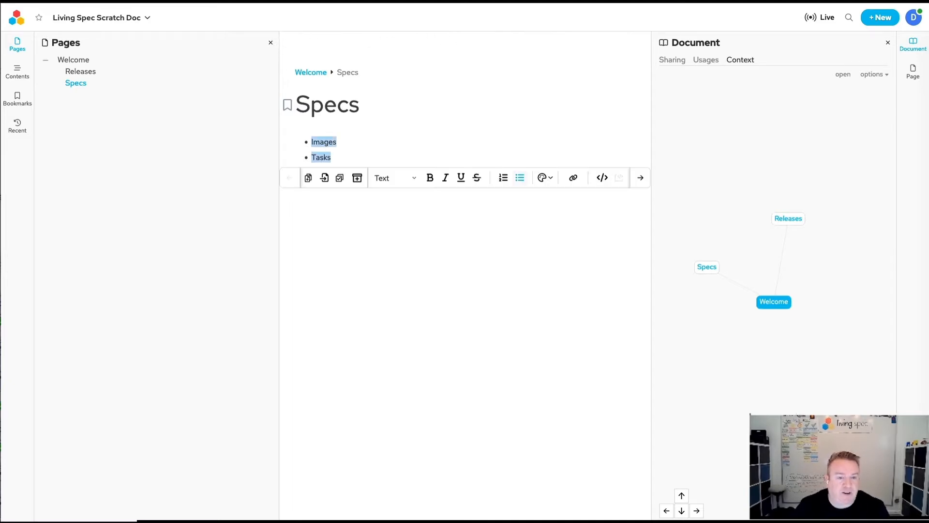
{"action": "left_click", "coordinate": [308, 179]}
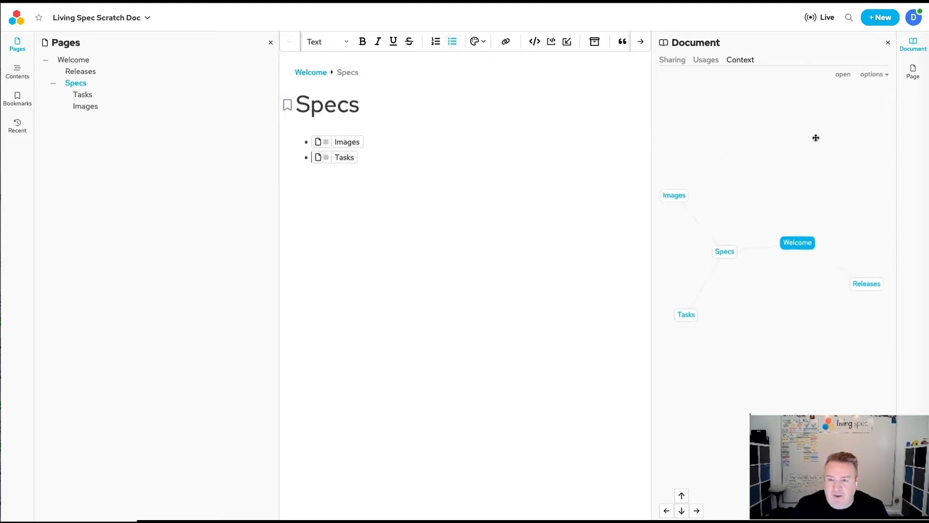
Reveal the context graph options and toggle Show tasks off and back on.
{"action": "left_click", "coordinate": [882, 76]}
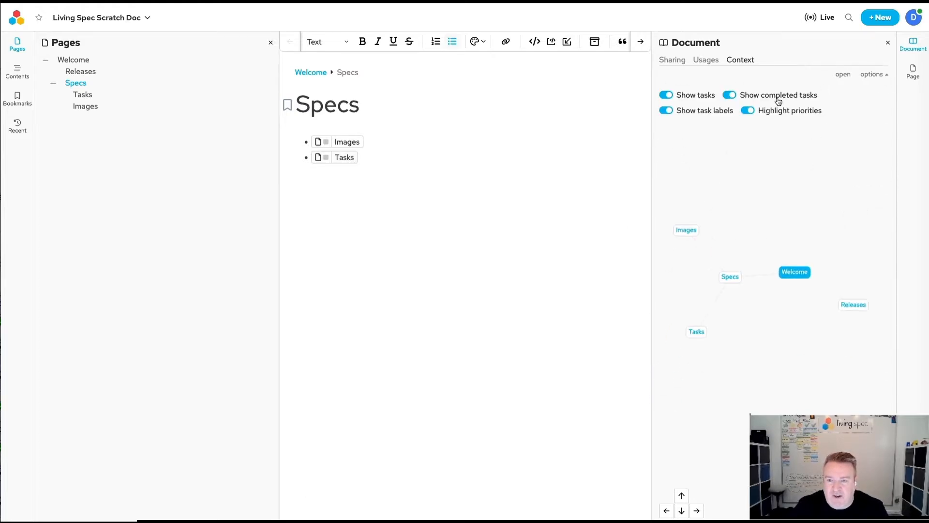
{"action": "left_click", "coordinate": [667, 97]}
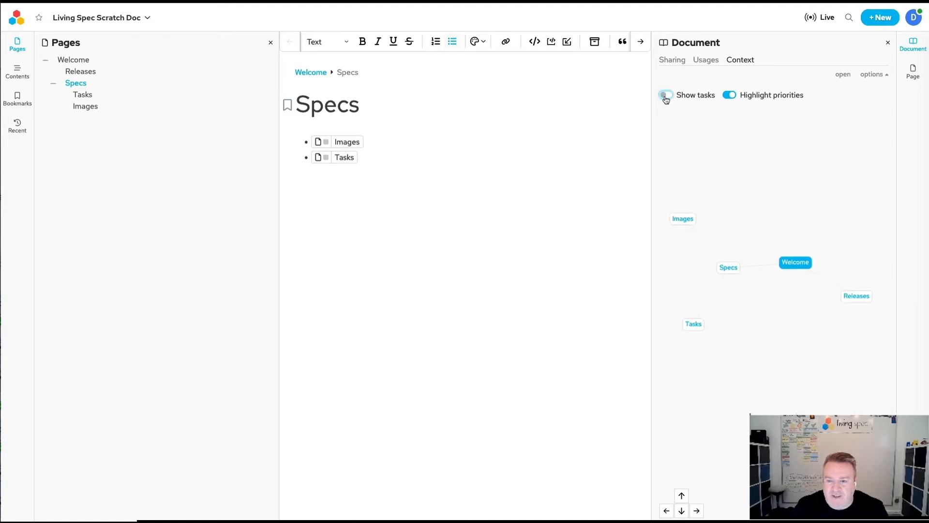
{"action": "left_click", "coordinate": [666, 96]}
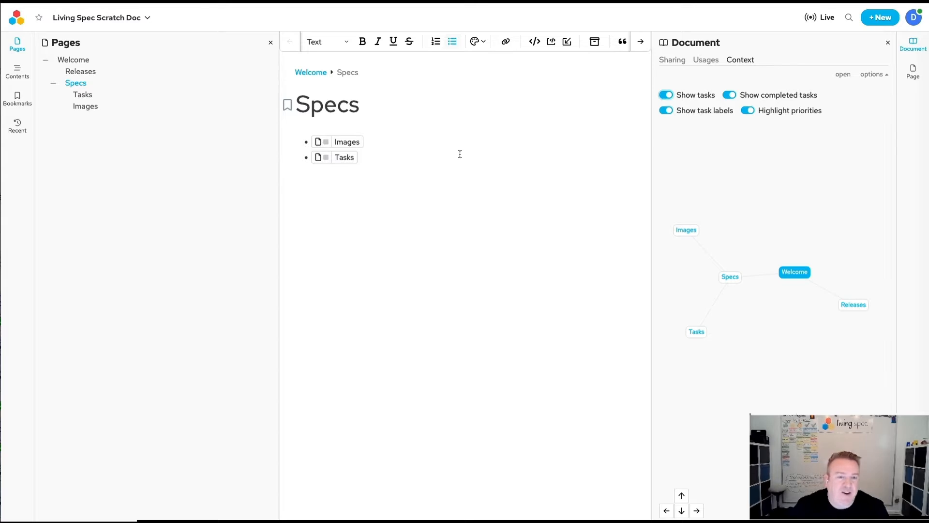
Open the Images page and insert the "Use Case - Living Spec" snippet into it.
{"action": "left_click", "coordinate": [371, 162]}
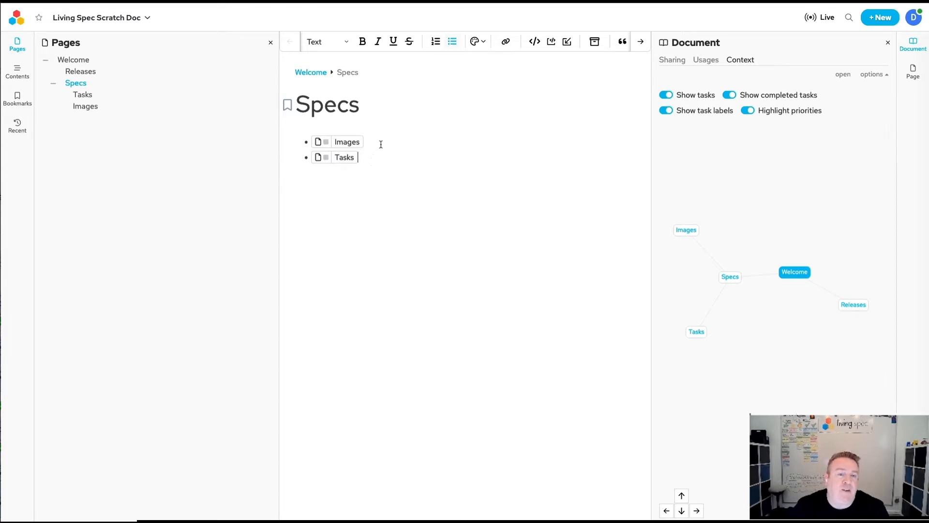
{"action": "left_click", "coordinate": [344, 142]}
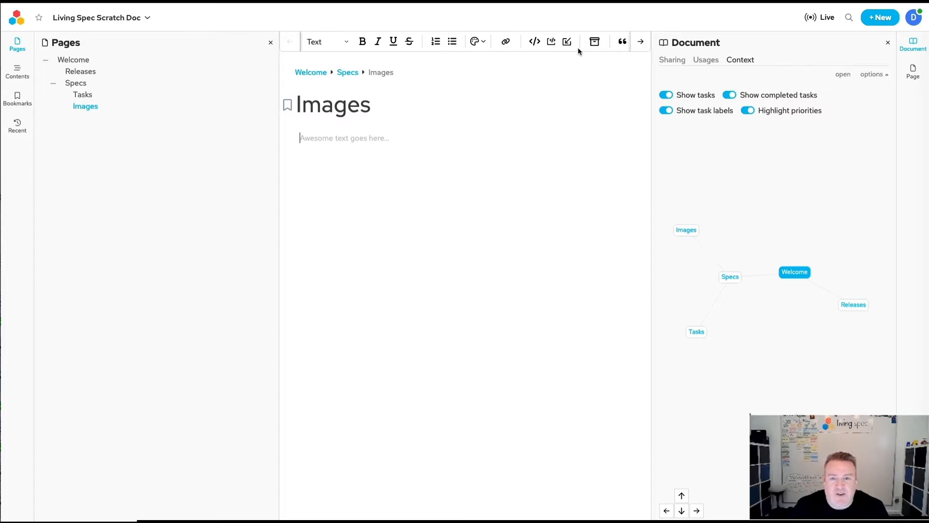
{"action": "left_click", "coordinate": [594, 42]}
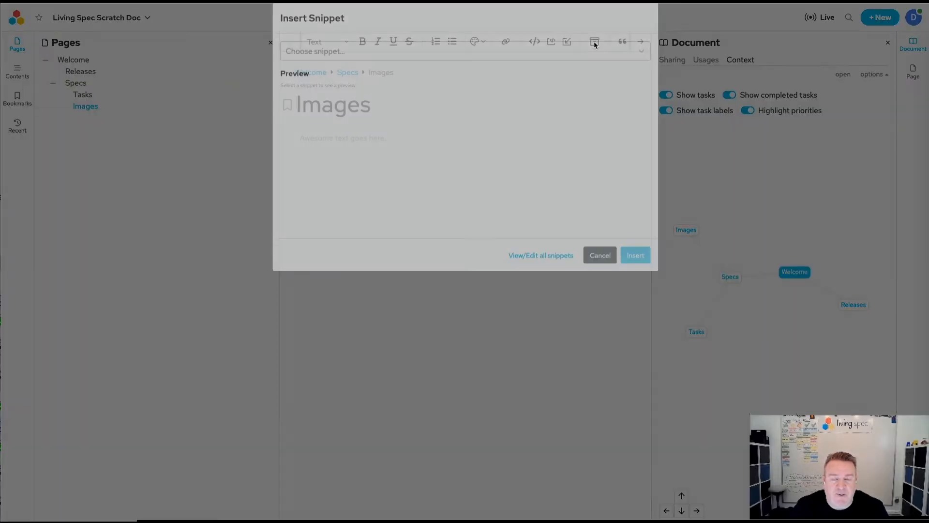
{"action": "left_click", "coordinate": [464, 67]}
{"action": "type", "text": "use"}
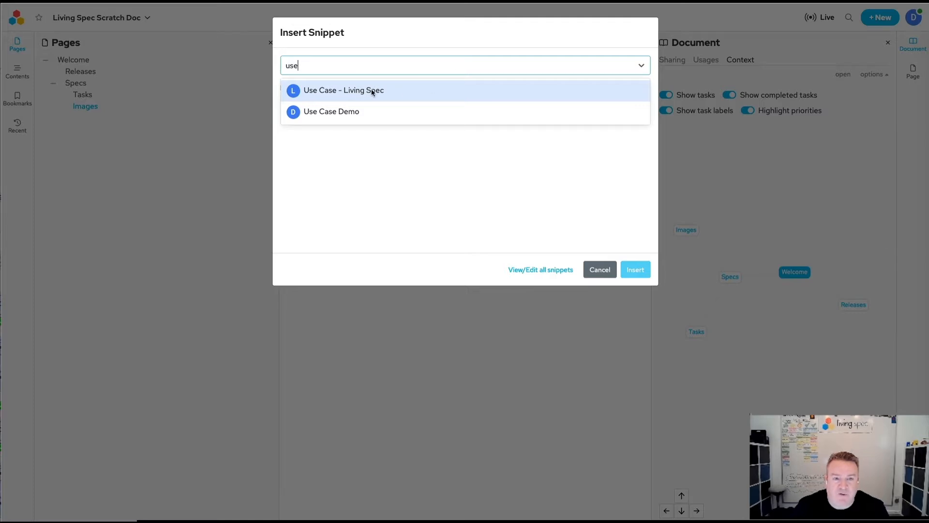
{"action": "left_click", "coordinate": [372, 92]}
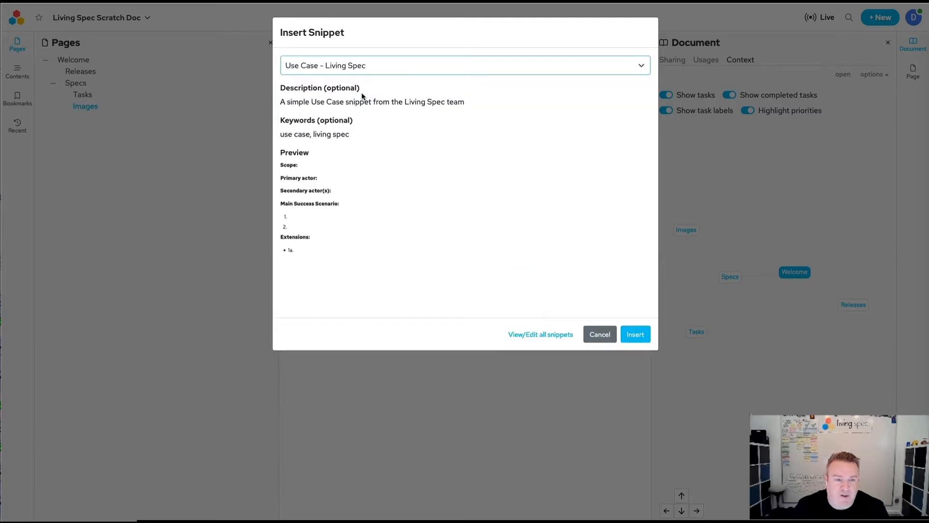
{"action": "left_click", "coordinate": [636, 335]}
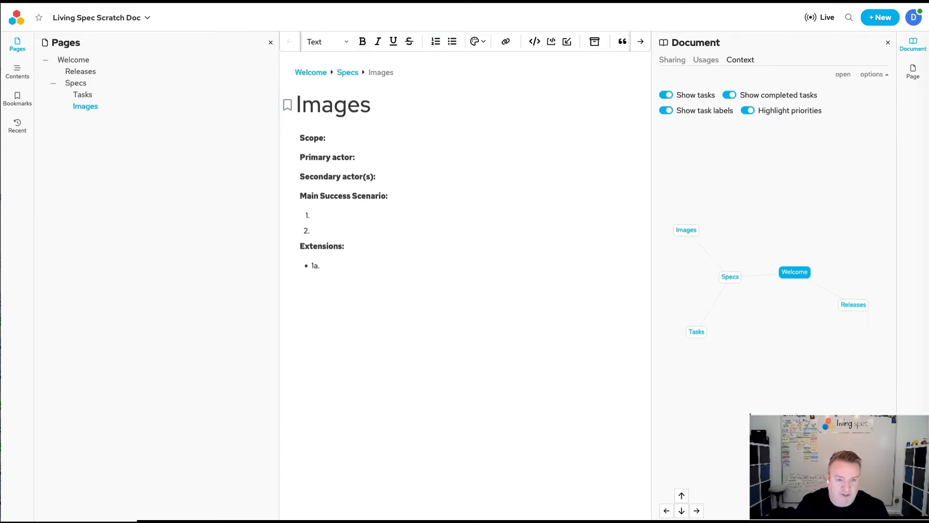
Fill in the Images use case's scope as "Editor".
{"action": "type", "text": "Editor"}
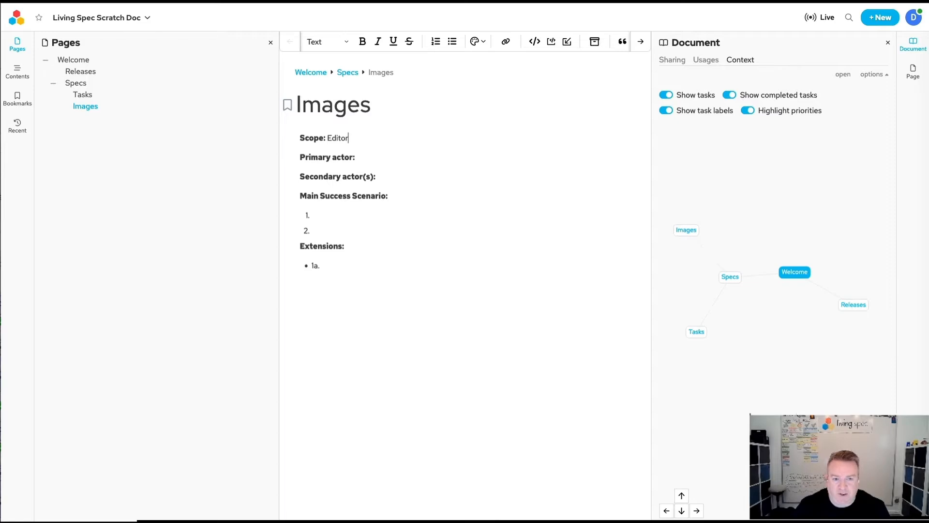
{"action": "key", "text": "Down"}
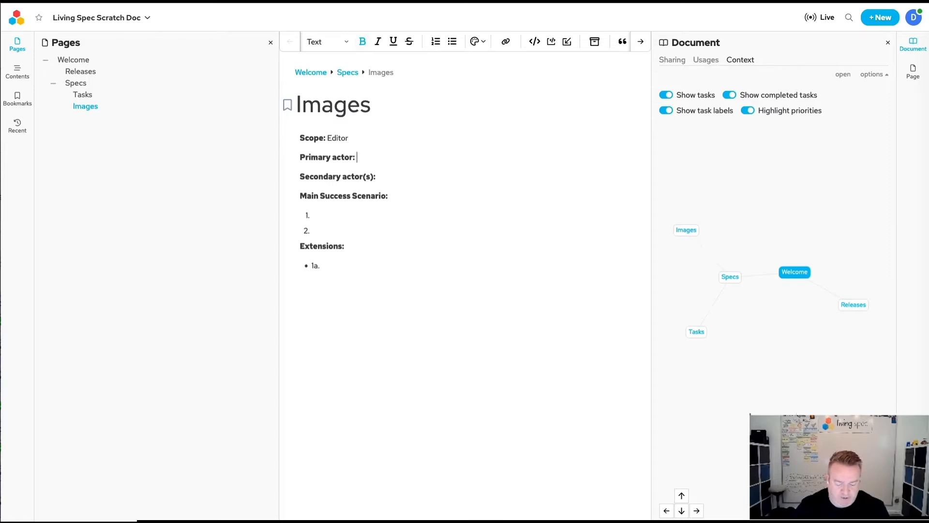
{"action": "key", "text": "super+b"}
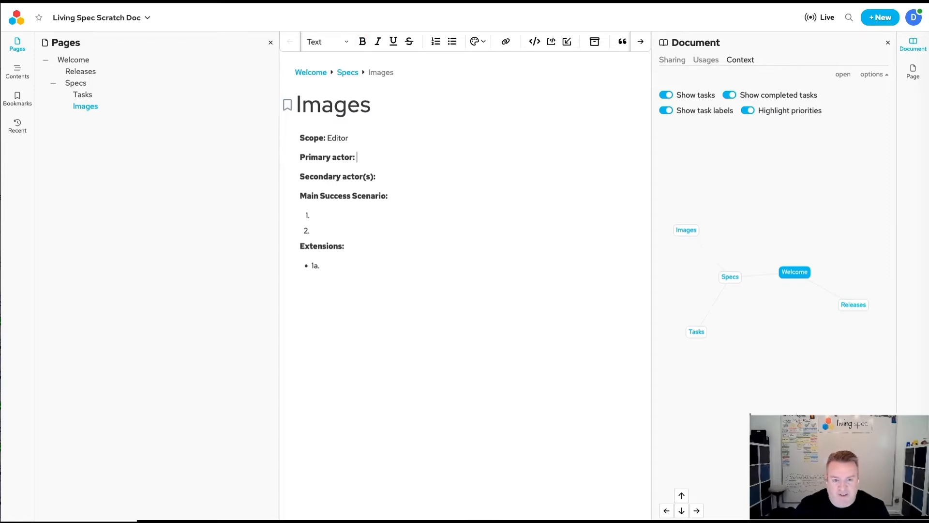
{"action": "type", "text": "user"}
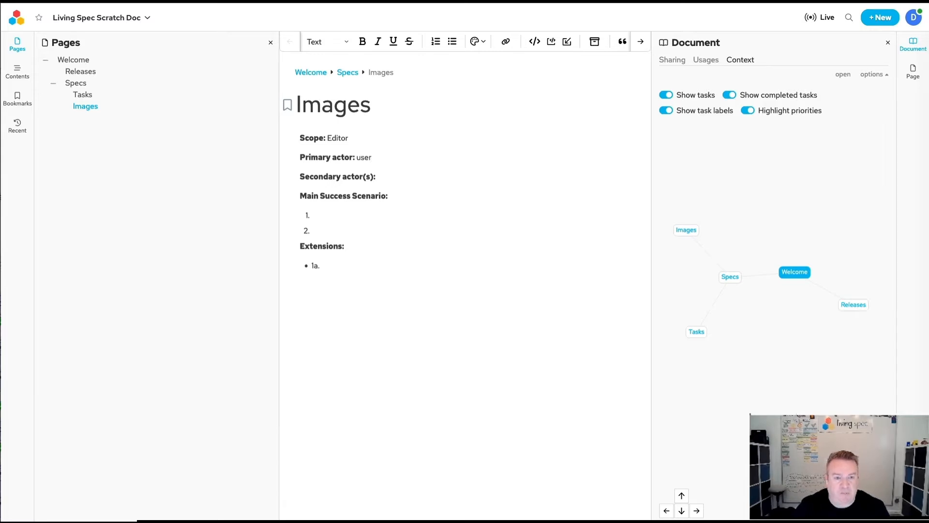
{"action": "key", "text": "BackSpace"}
{"action": "key", "text": "BackSpace"}
{"action": "key", "text": "BackSpace"}
{"action": "key", "text": "BackSpace"}
Enter "Author" as the use case's primary actor and remove the bold formatting from that word.
{"action": "type", "text": "Aut"}
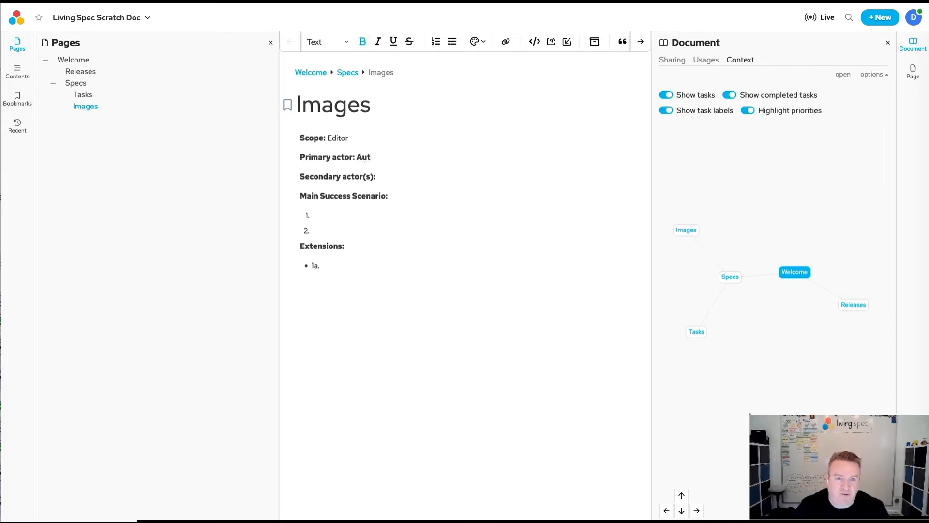
{"action": "type", "text": "hor"}
{"action": "key", "text": "super+shift+Left"}
{"action": "key", "text": "shift+Right"}
{"action": "key", "text": "shift+Right"}
{"action": "key", "text": "shift+Right"}
{"action": "key", "text": "shift+Right"}
{"action": "key", "text": "shift+Right"}
{"action": "key", "text": "shift+Right"}
{"action": "key", "text": "shift+Right"}
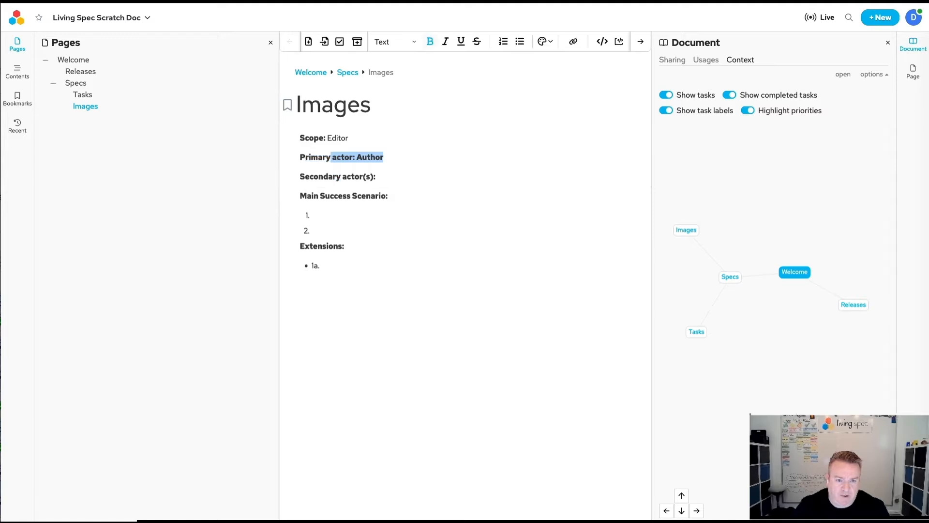
{"action": "key", "text": "shift+Right"}
{"action": "key", "text": "shift+Right"}
{"action": "key", "text": "shift+Right"}
{"action": "key", "text": "shift+Right"}
{"action": "key", "text": "shift+Right"}
{"action": "key", "text": "shift+Right"}
{"action": "key", "text": "shift+Right"}
{"action": "key", "text": "shift+Right"}
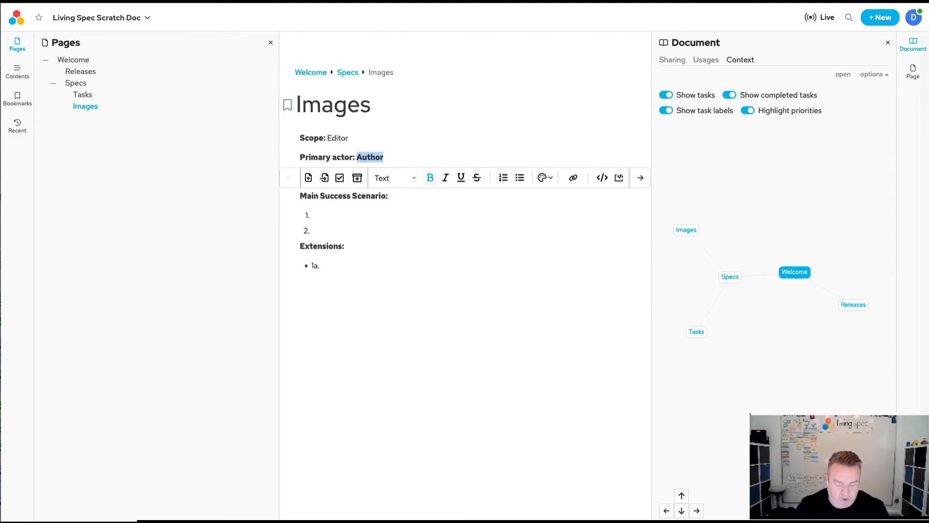
{"action": "key", "text": "super+b"}
Enter "System" in regular weight as the secondary actor and move to the first Main Success Scenario item.
{"action": "key", "text": "Down"}
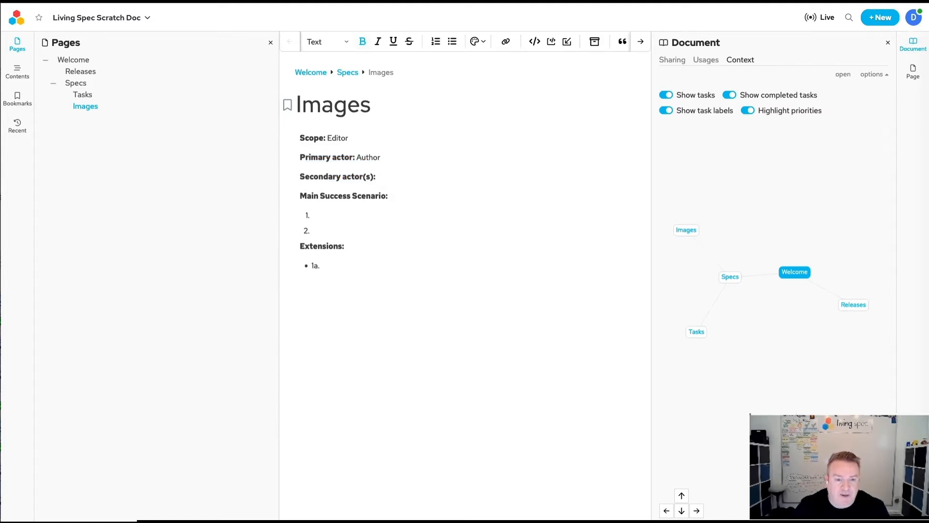
{"action": "key", "text": "super+b"}
{"action": "type", "text": "System"}
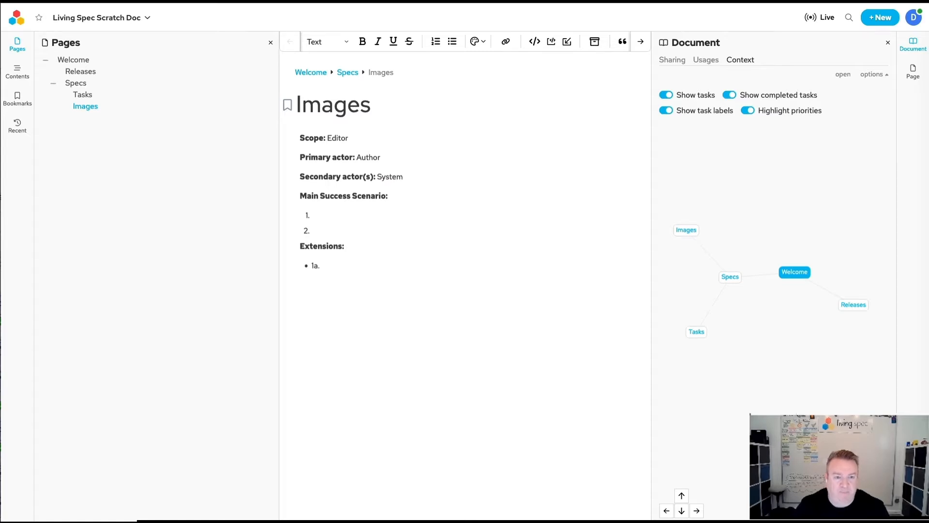
{"action": "key", "text": "Down"}
{"action": "key", "text": "Down"}
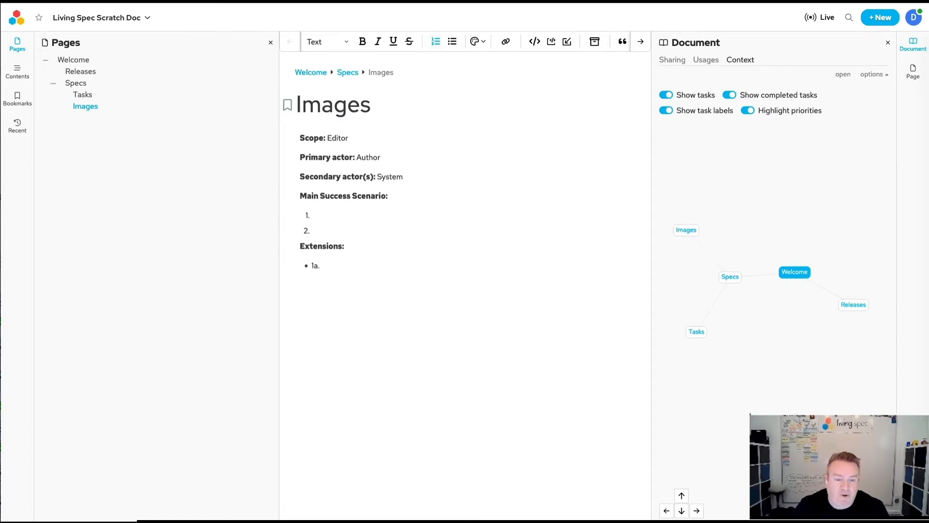
{"action": "type", "text": "Inse"}
{"action": "key", "text": "BackSpace"}
{"action": "key", "text": "BackSpace"}
{"action": "key", "text": "BackSpace"}
{"action": "key", "text": "BackSpace"}
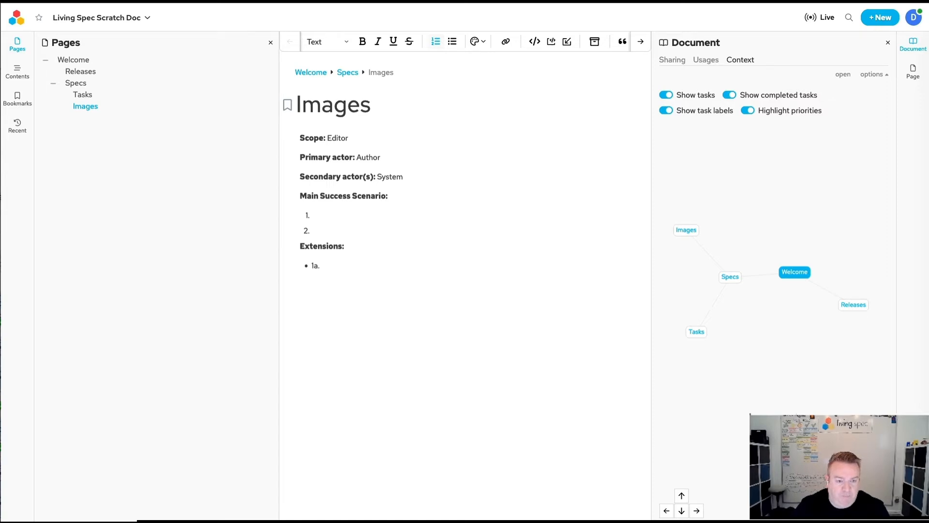
Write the first Main Success Scenario item as "Author should insert image into spec page via Drag-n-drop" and start a new item below it.
{"action": "type", "text": "Author "}
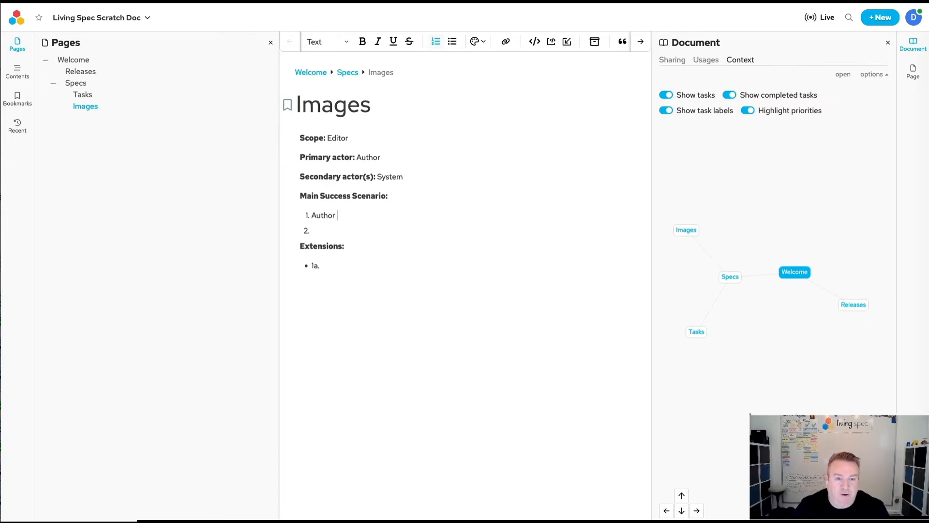
{"action": "type", "text": "should insertr"}
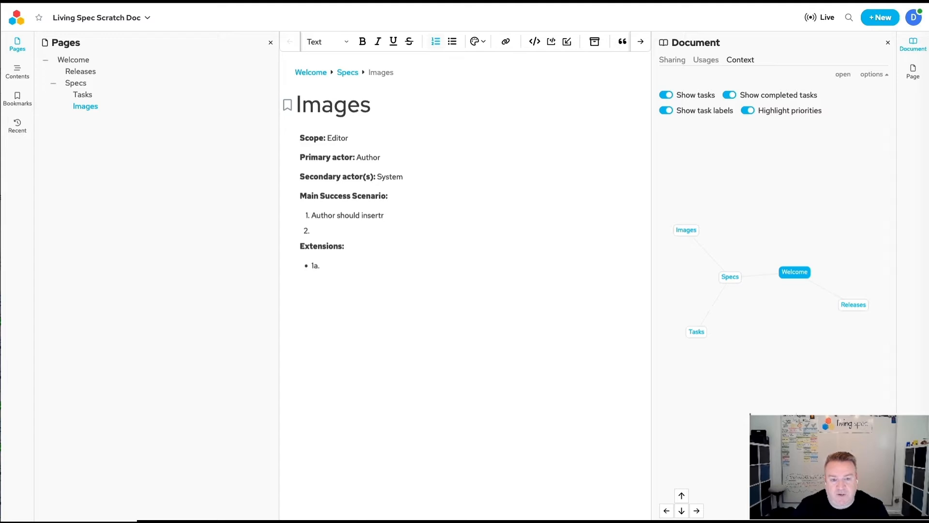
{"action": "key", "text": "BackSpace"}
{"action": "type", "text": " image"}
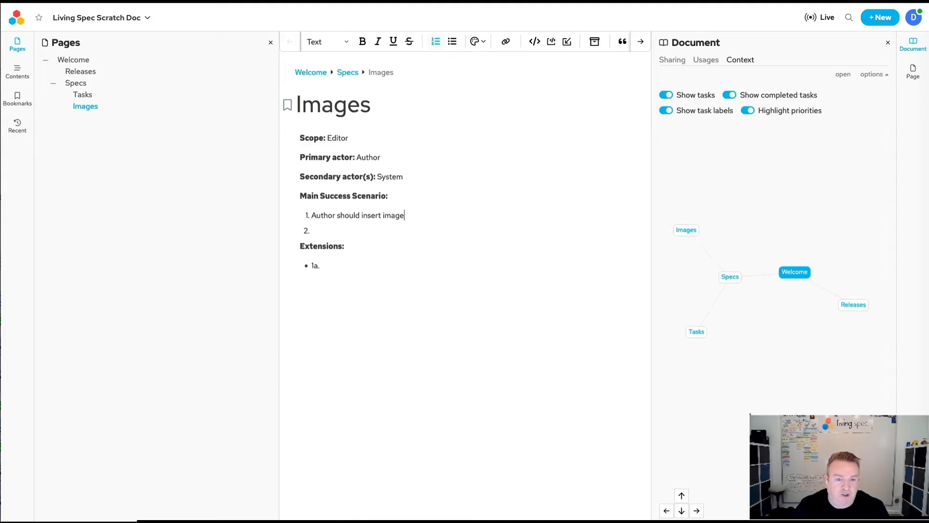
{"action": "type", "text": " into spec page"}
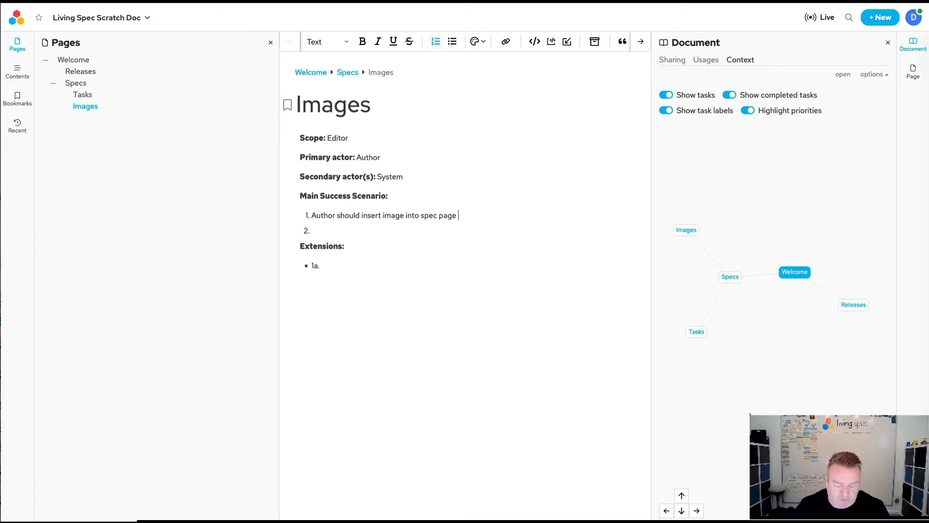
{"action": "type", "text": "via Drag-"}
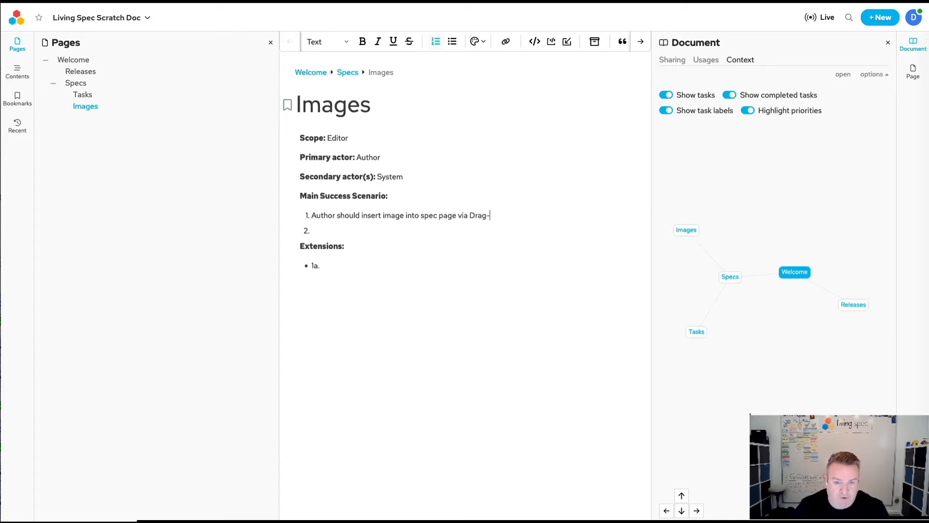
{"action": "type", "text": "n-drop"}
{"action": "key", "text": "Return"}
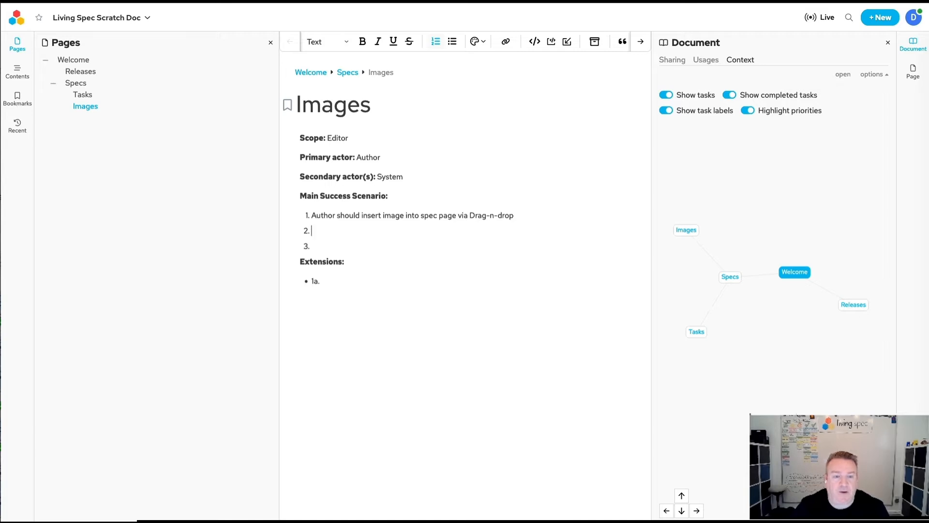
Write the second Main Success Scenario item as "Author should insert image into spec page via copy and paste".
{"action": "type", "text": "Author "}
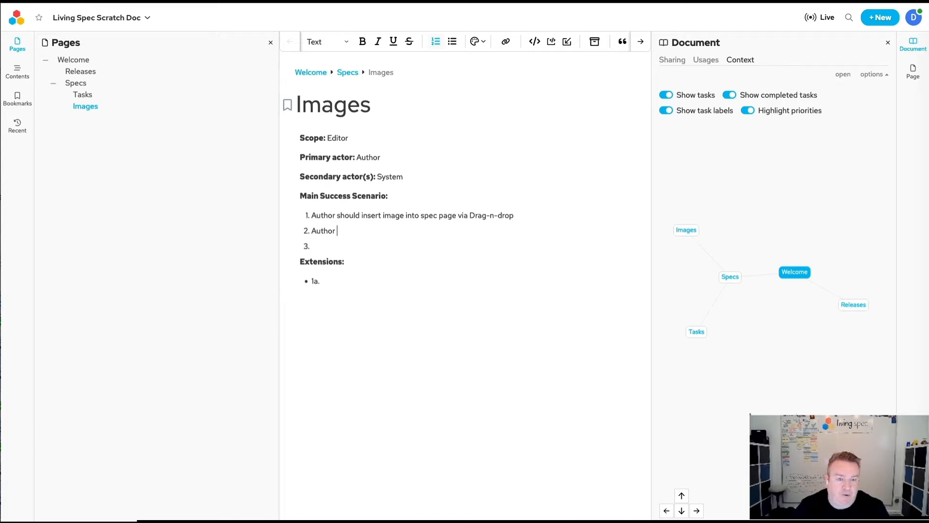
{"action": "type", "text": "should insert i"}
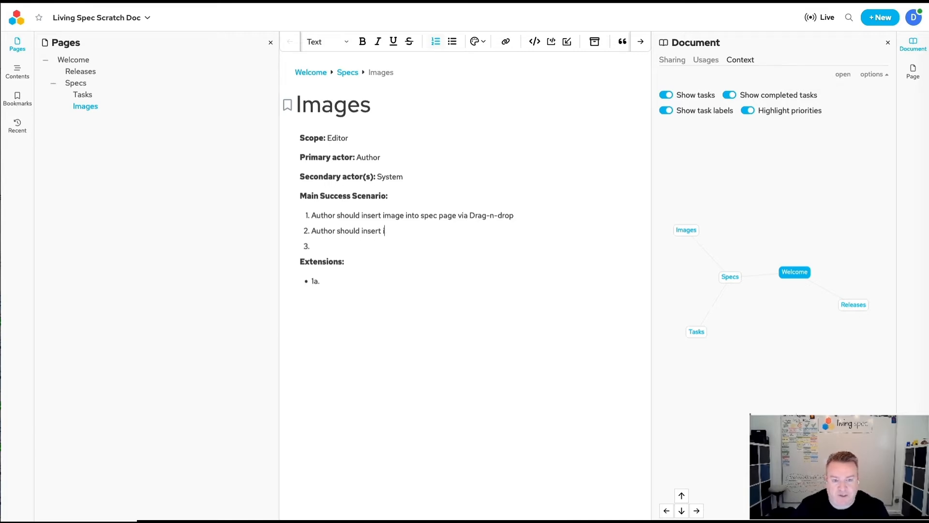
{"action": "type", "text": "mage in to"}
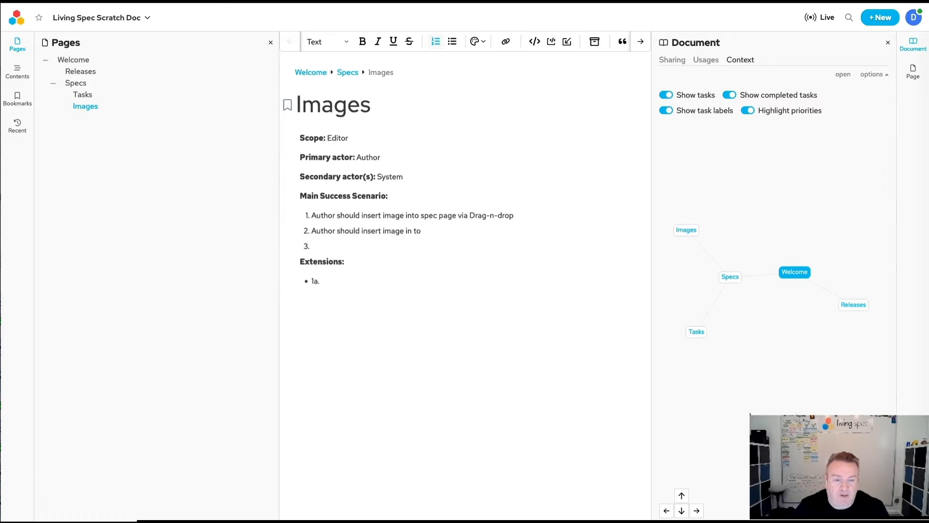
{"action": "key", "text": "BackSpace"}
{"action": "key", "text": "BackSpace"}
{"action": "key", "text": "BackSpace"}
{"action": "type", "text": "to spec pa"}
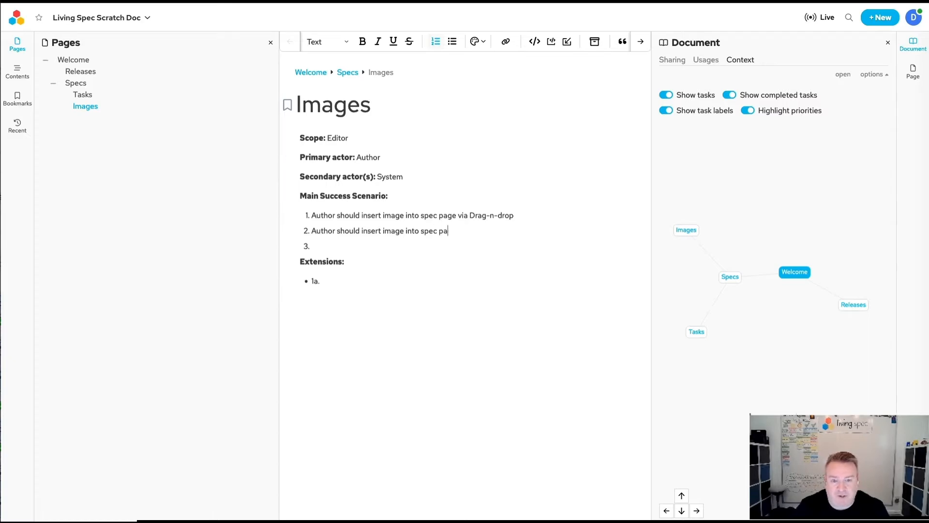
{"action": "type", "text": "ge via"}
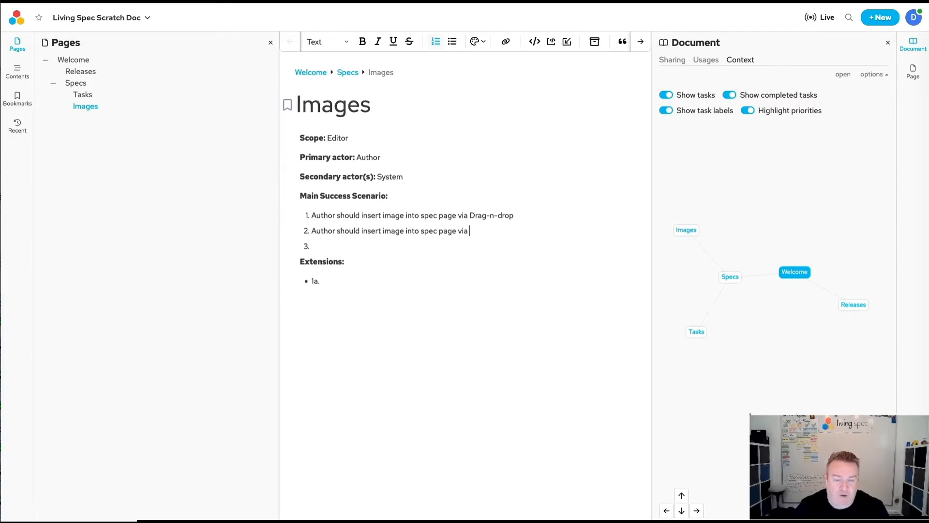
{"action": "type", "text": " copy-"}
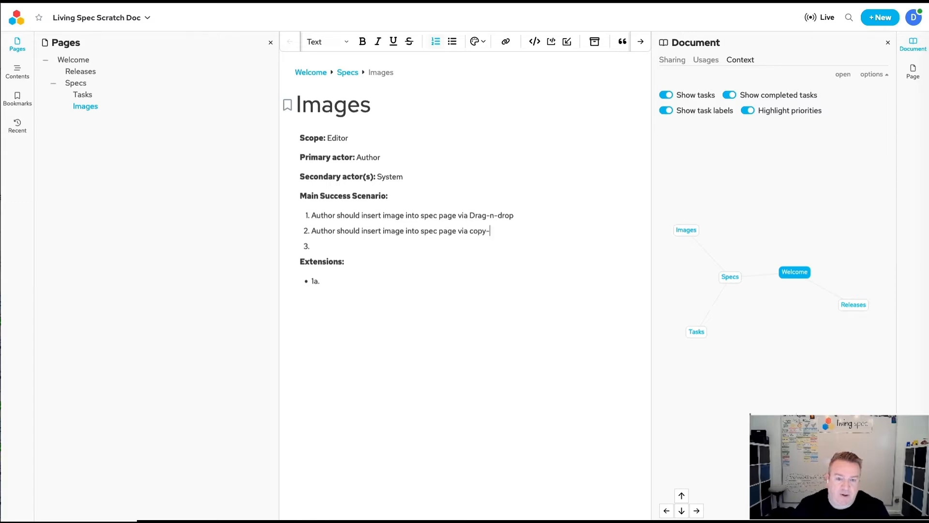
{"action": "key", "text": "BackSpace"}
{"action": "type", "text": " and paste"}
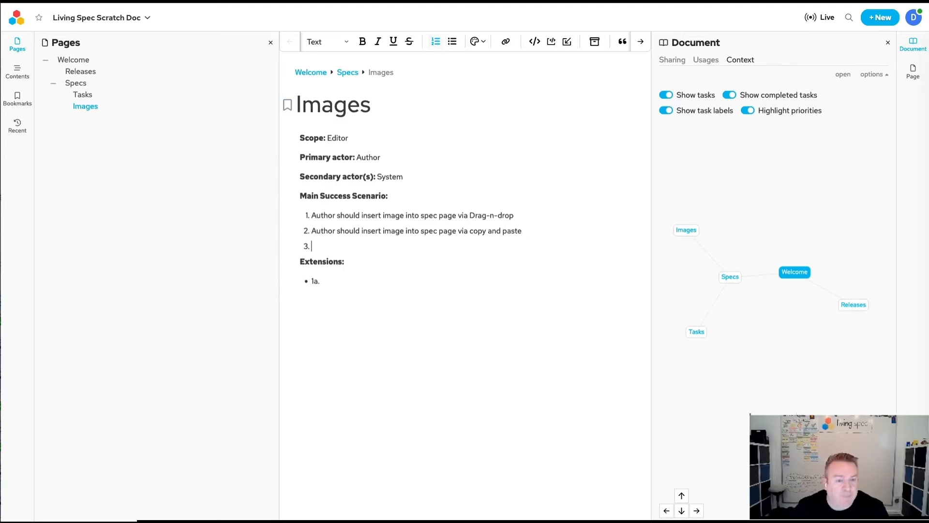
Write the third Main Success Scenario item as "Author should be able to provide a URL and import an image".
{"action": "type", "text": "Author s"}
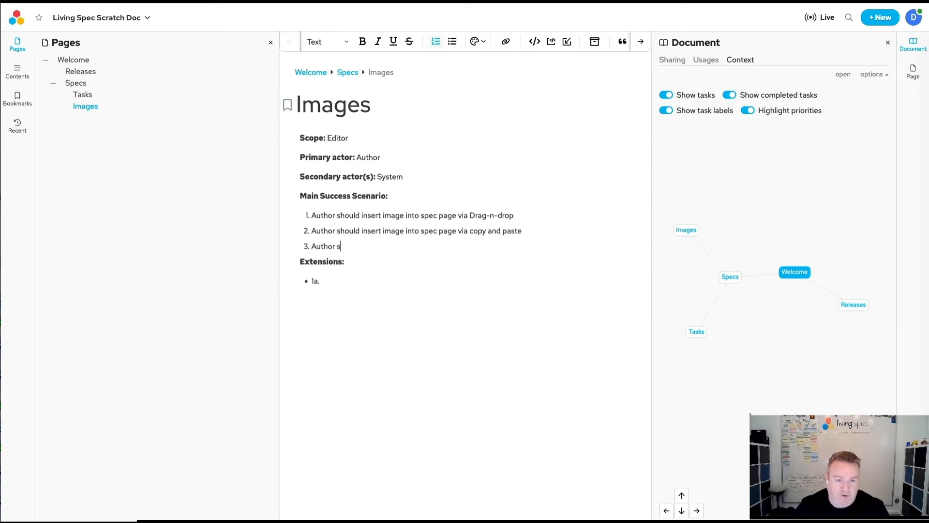
{"action": "type", "text": "hould be able to probl"}
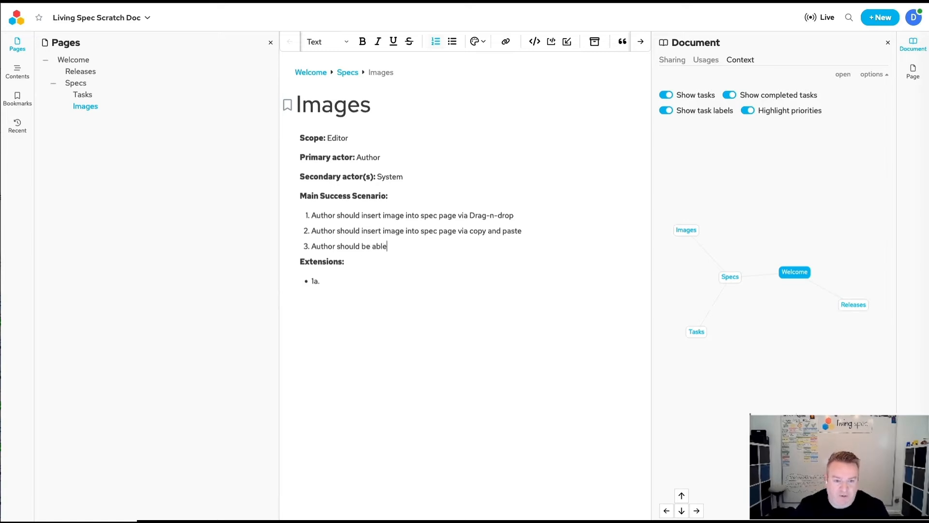
{"action": "key", "text": "BackSpace"}
{"action": "key", "text": "BackSpace"}
{"action": "type", "text": "v"}
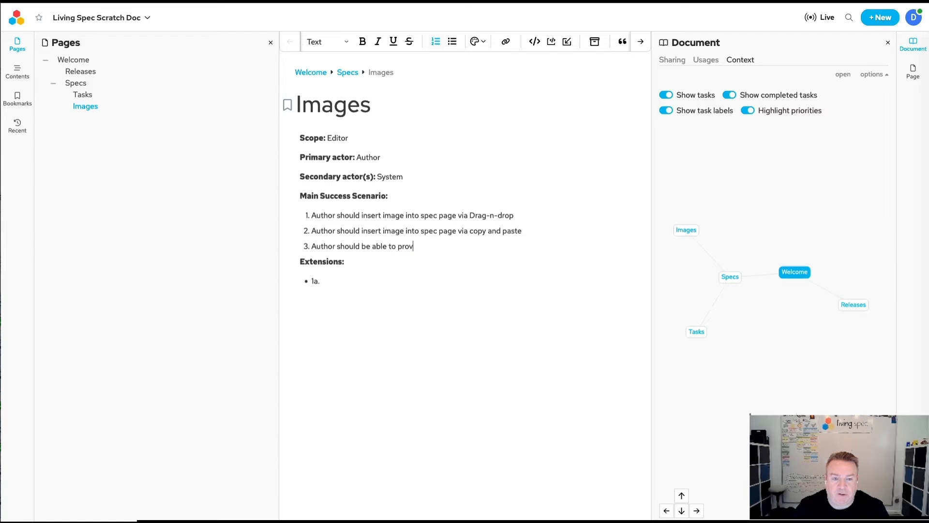
{"action": "type", "text": "ide a URL."}
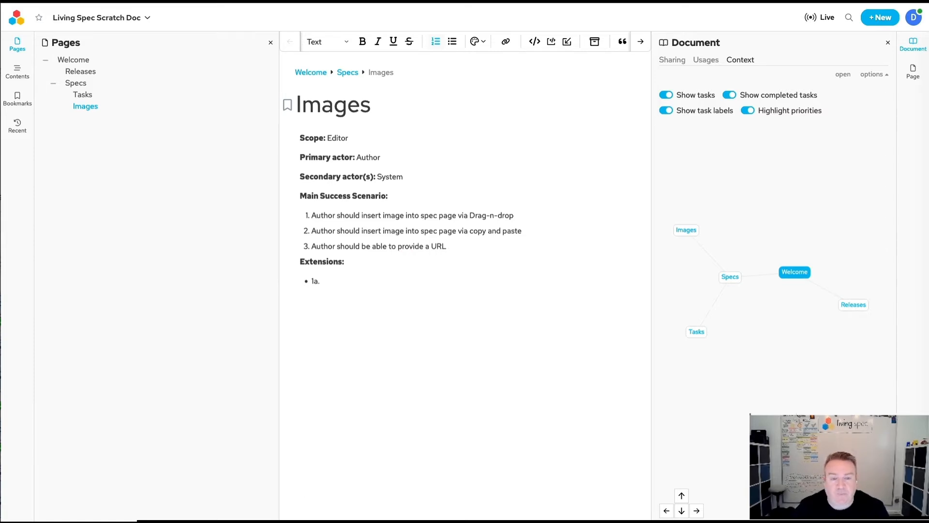
{"action": "key", "text": "BackSpace"}
{"action": "type", "text": "and import an image"}
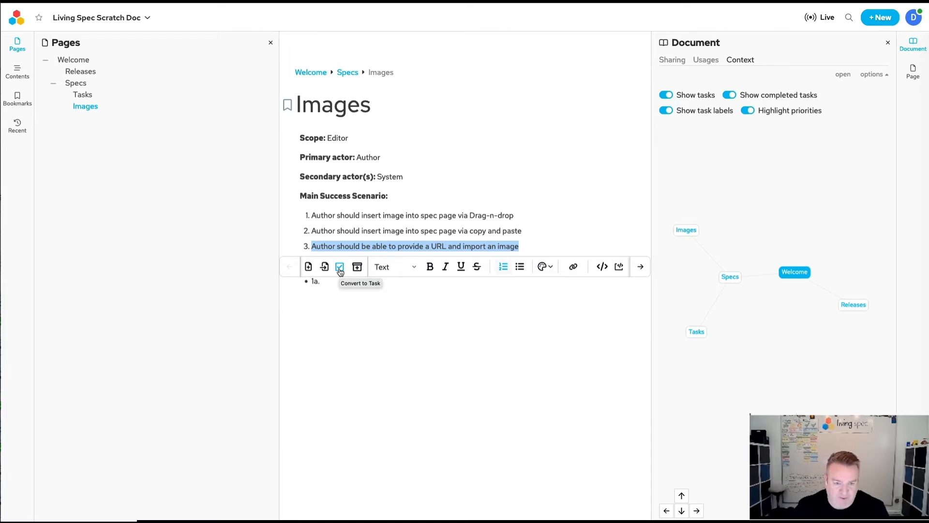
Convert the third Main Success Scenario item to a task and set its status to In Progress.
{"action": "left_click", "coordinate": [340, 267]}
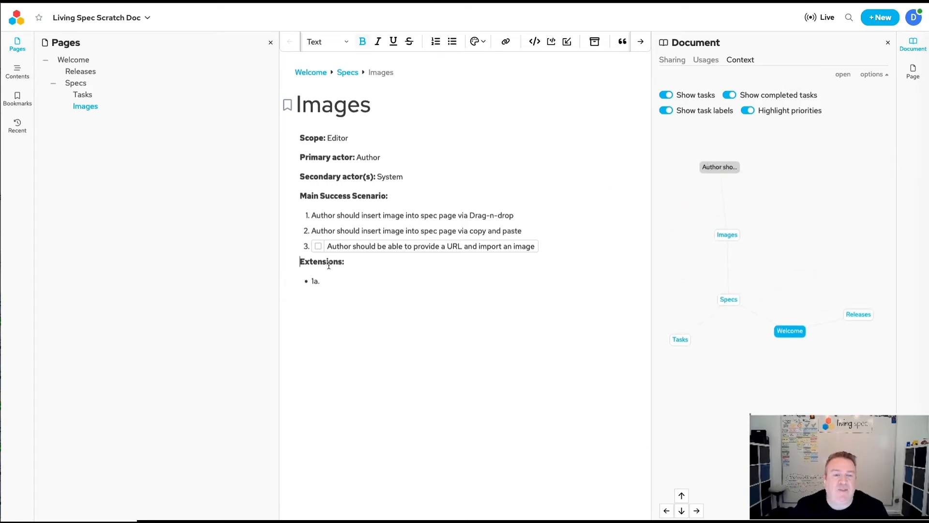
{"action": "left_click", "coordinate": [370, 248]}
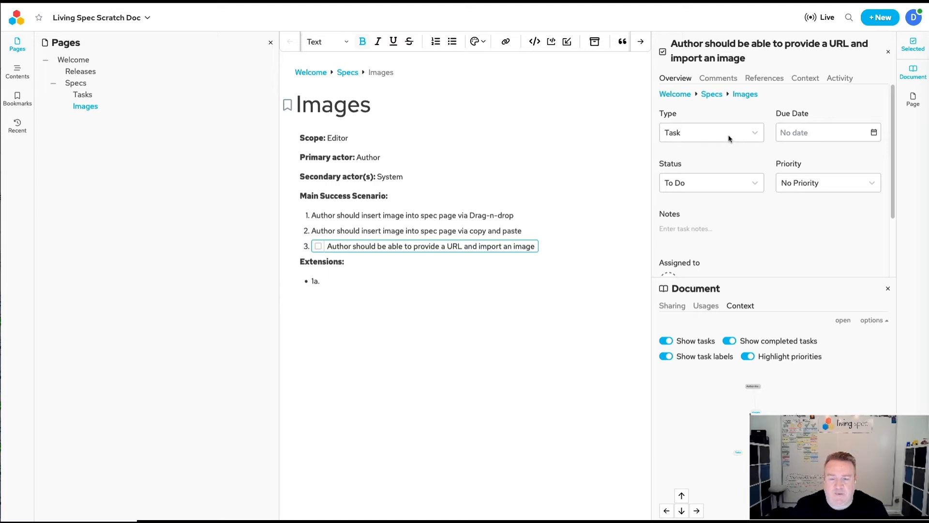
{"action": "left_click", "coordinate": [755, 180]}
{"action": "left_click", "coordinate": [716, 228]}
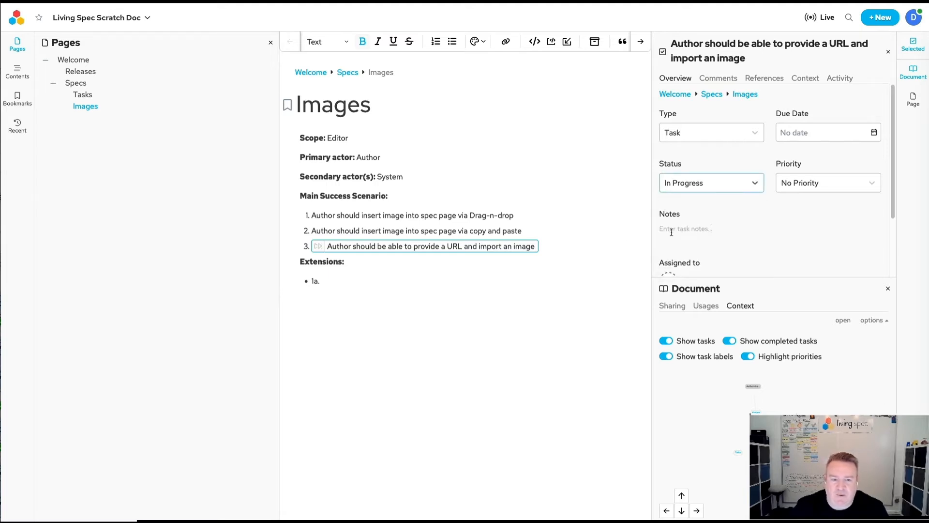
Set the URL import task's priority to High and assign the task to the account owner.
{"action": "left_click", "coordinate": [806, 190]}
{"action": "left_click", "coordinate": [799, 265]}
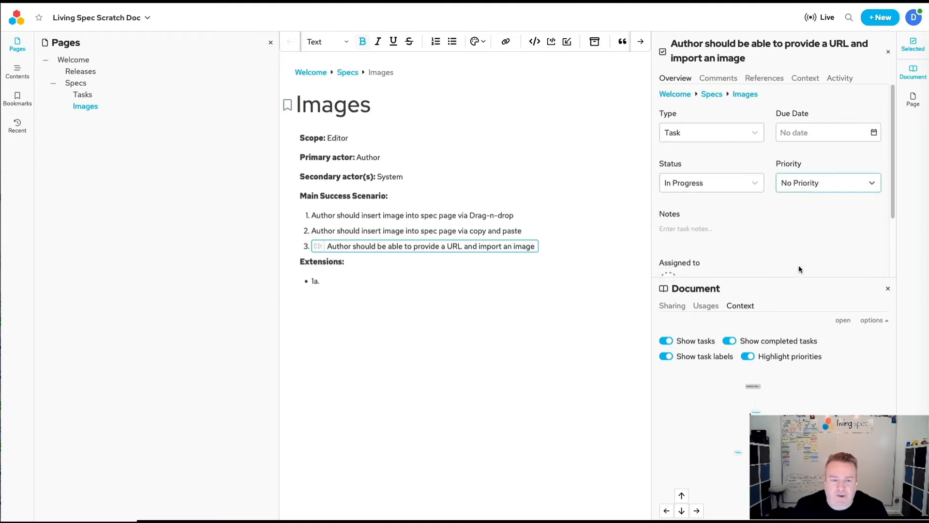
{"action": "scroll", "coordinate": [765, 214], "scroll_direction": "down", "scroll_amount": 2}
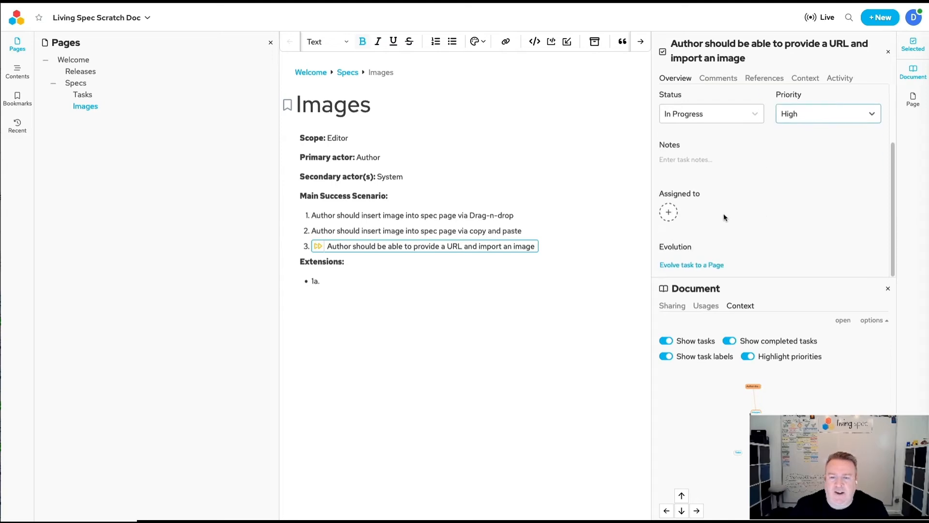
{"action": "left_click", "coordinate": [669, 213]}
{"action": "left_click", "coordinate": [703, 259]}
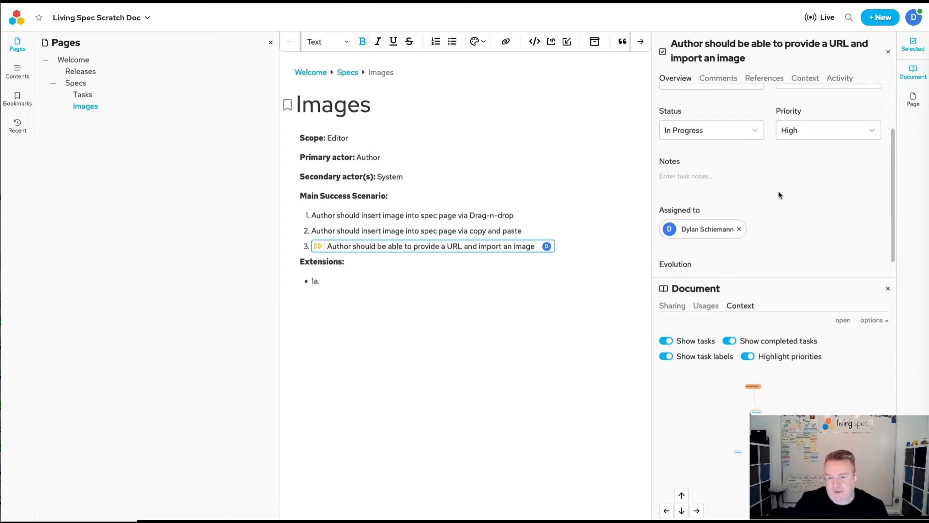
Add two lines to the URL import task's notes: "Fetch image" and "Create copy within Living Spec".
{"action": "left_click", "coordinate": [705, 175]}
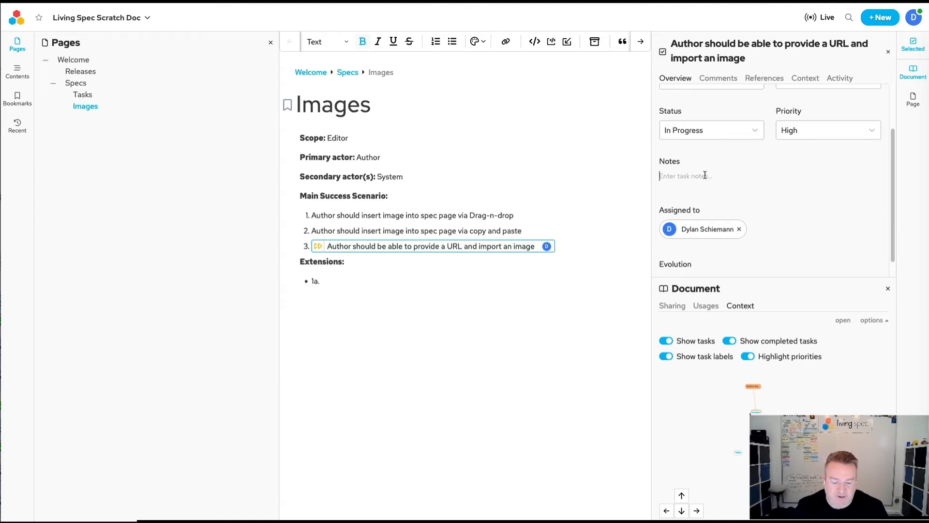
{"action": "type", "text": "We"}
{"action": "key", "text": "BackSpace"}
{"action": "key", "text": "BackSpace"}
{"action": "type", "text": "F"}
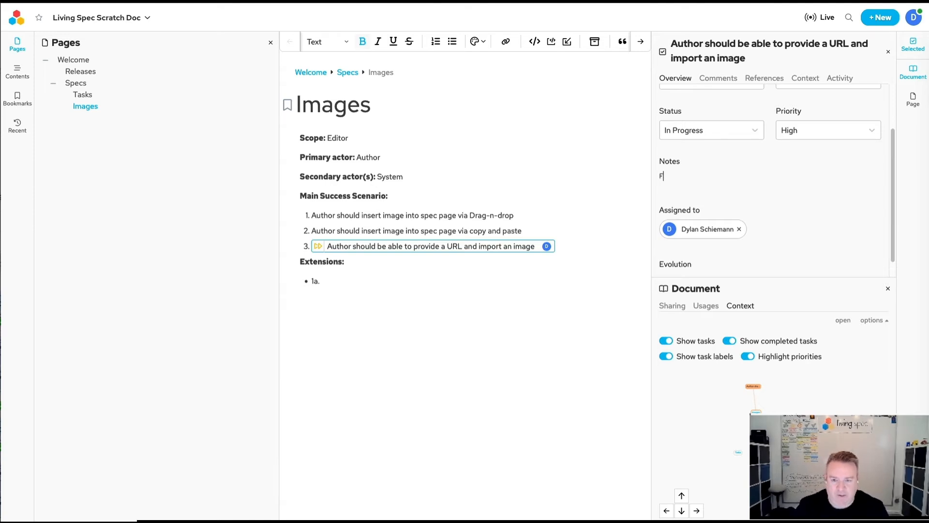
{"action": "type", "text": "etch image"}
{"action": "key", "text": "Return"}
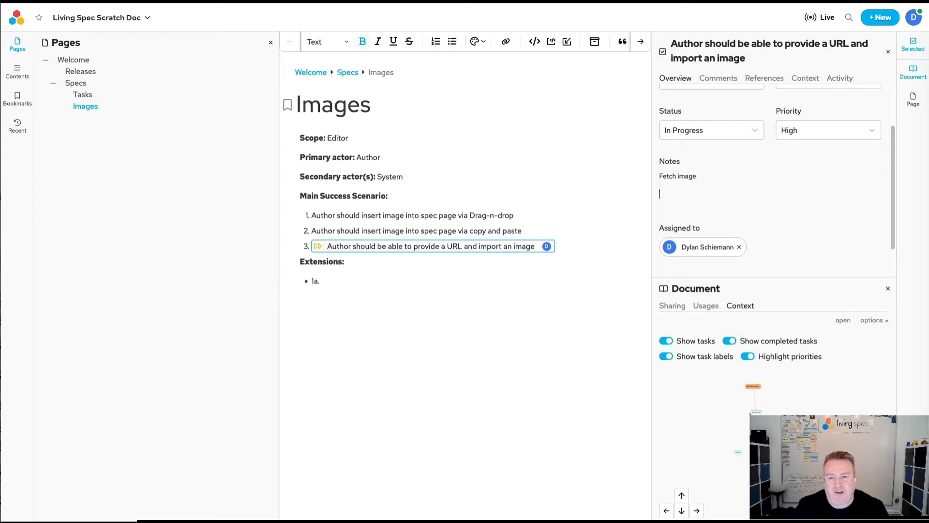
{"action": "type", "text": "Clea"}
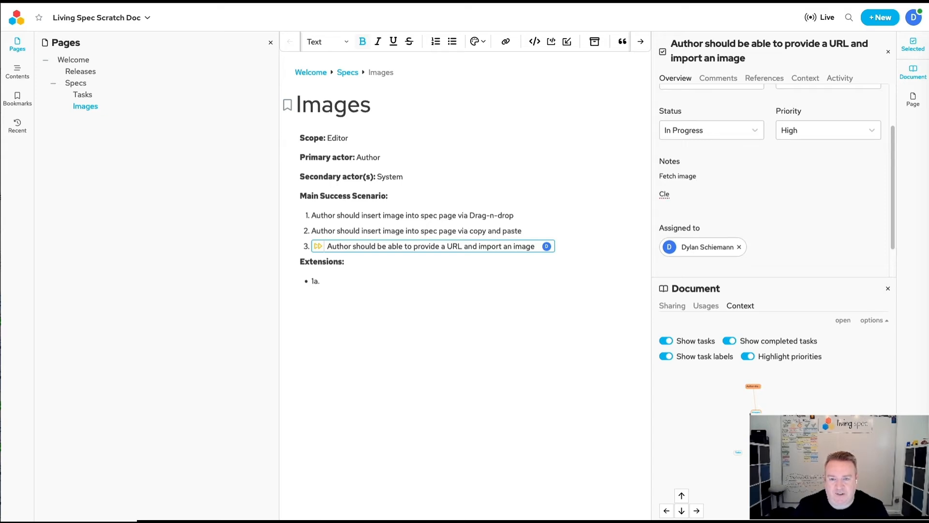
{"action": "key", "text": "BackSpace"}
{"action": "key", "text": "BackSpace"}
{"action": "key", "text": "BackSpace"}
{"action": "type", "text": "reate c"}
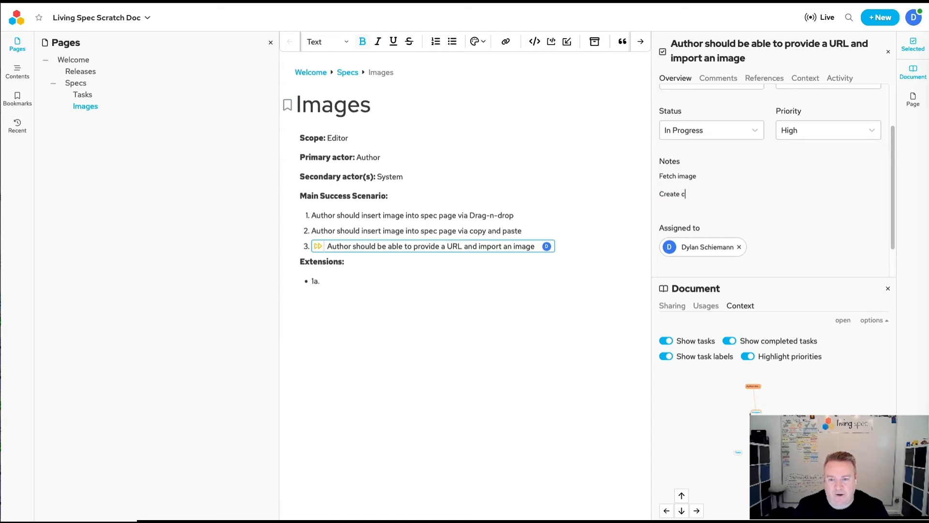
{"action": "type", "text": "opy within Living Spec"}
Add a fourth Main Success Scenario item reading "Spec page should display image with user resizable options".
{"action": "left_click", "coordinate": [593, 246]}
{"action": "key", "text": "Return"}
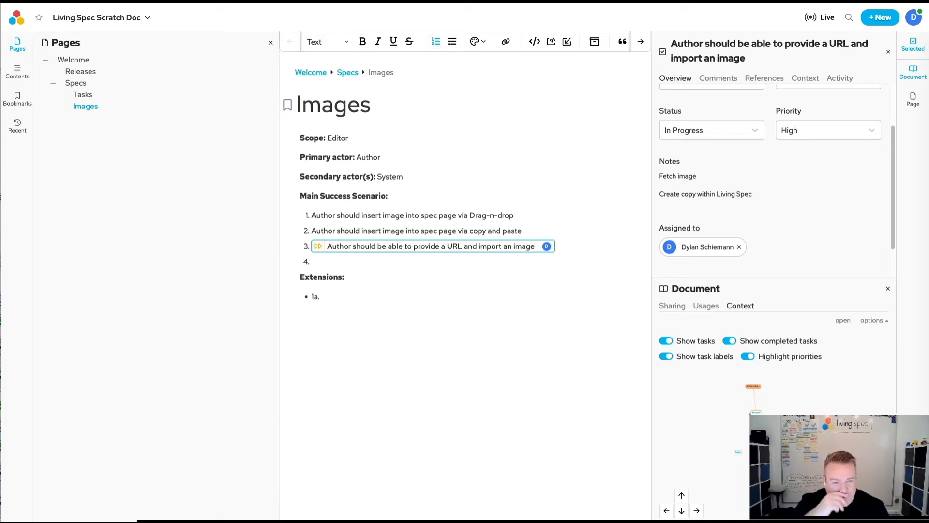
{"action": "type", "text": "Spec"}
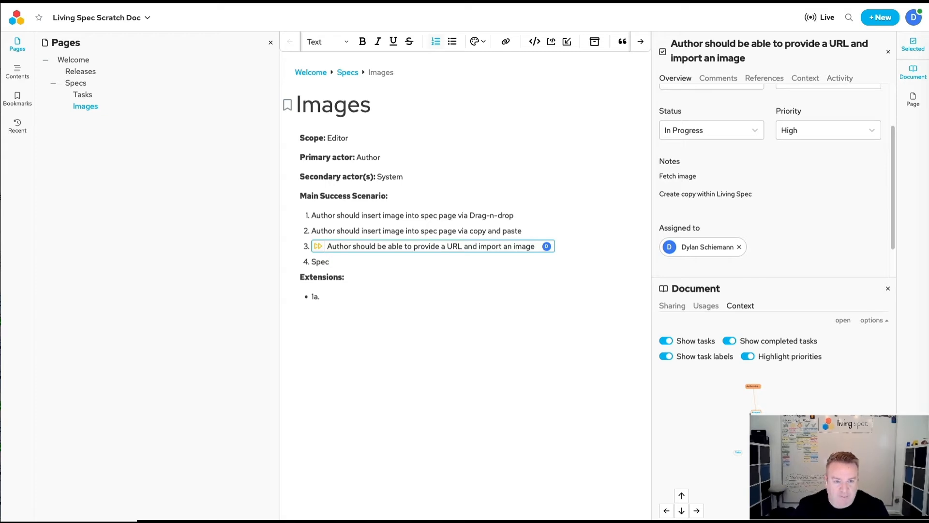
{"action": "type", "text": " page should dis"}
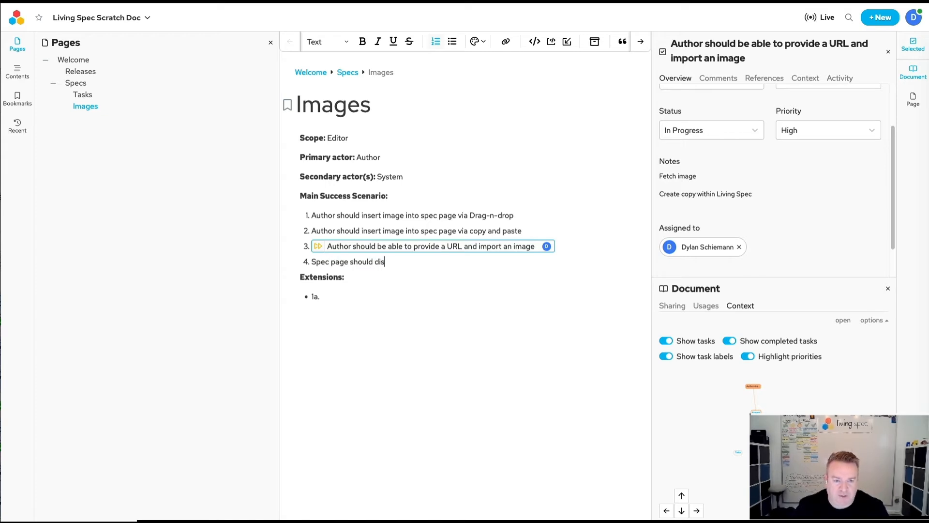
{"action": "type", "text": "play image with"}
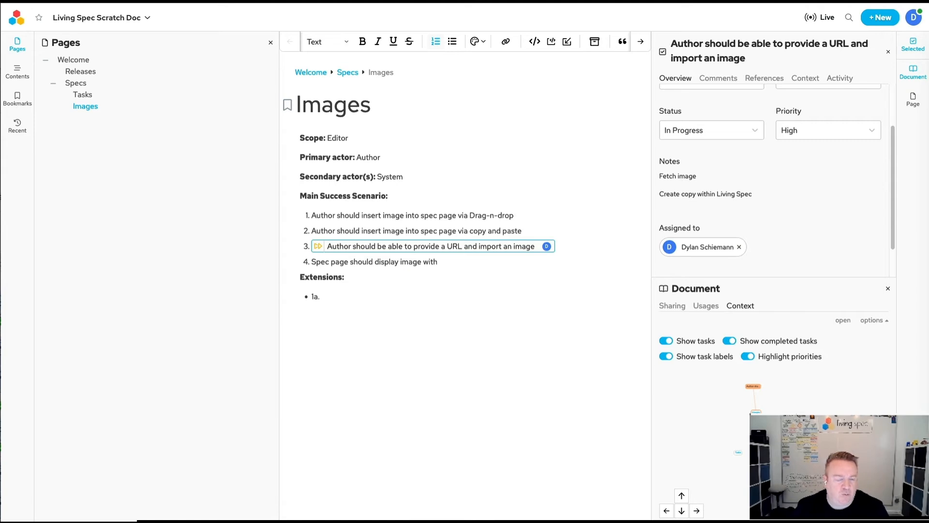
{"action": "type", "text": " user resiax"}
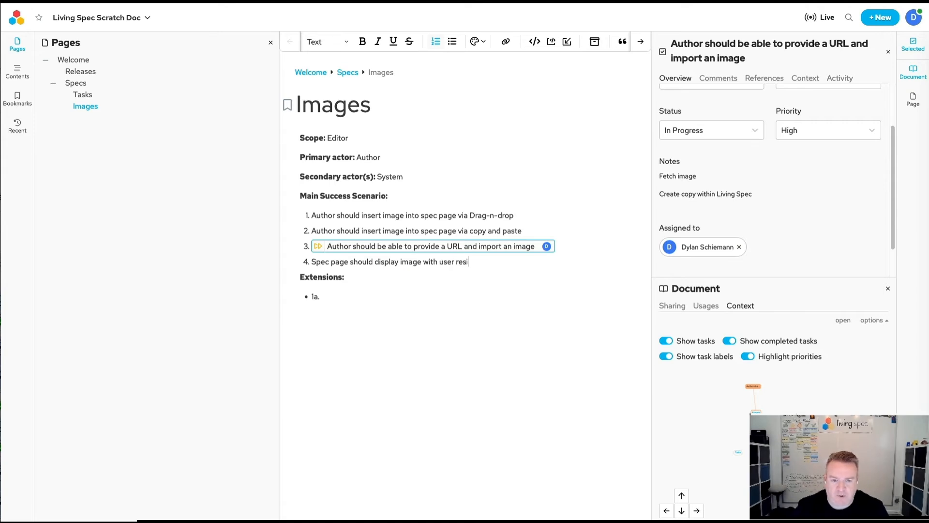
{"action": "key", "text": "BackSpace"}
{"action": "key", "text": "BackSpace"}
{"action": "type", "text": "zable options"}
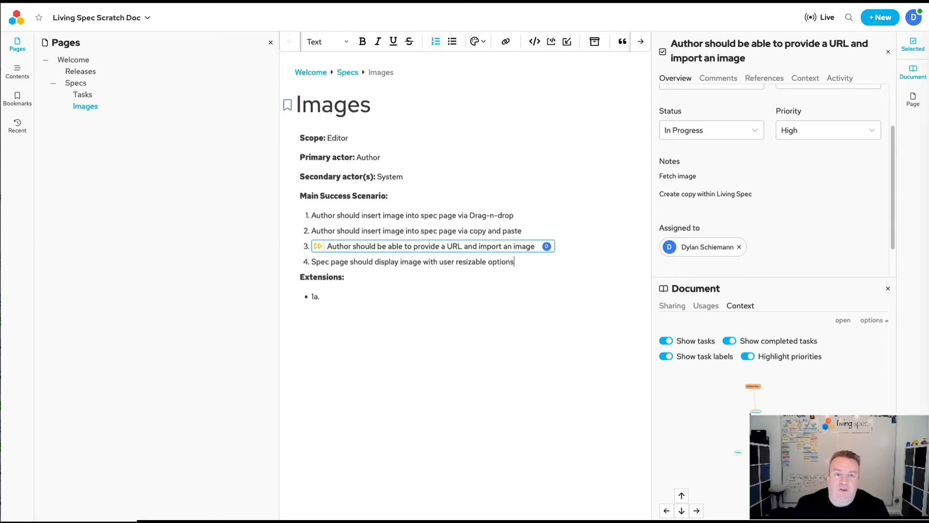
{"action": "left_click", "coordinate": [357, 296]}
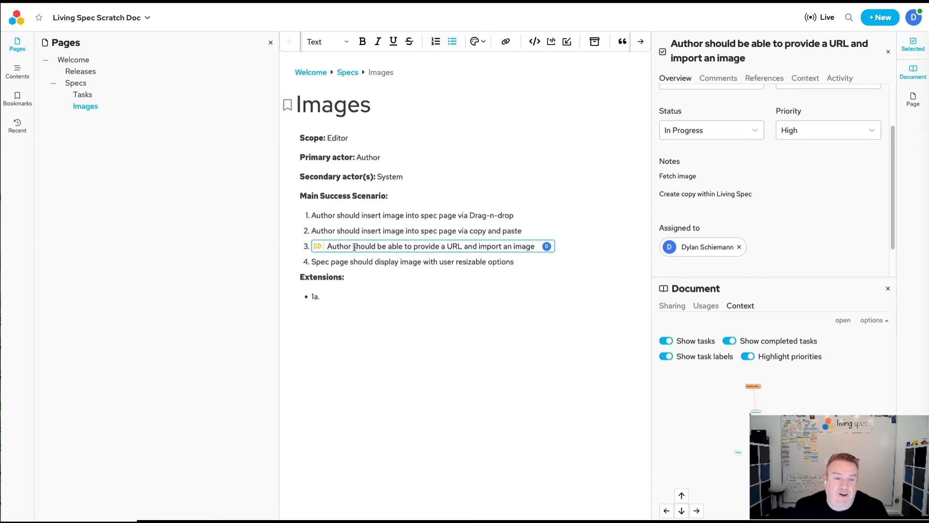
{"action": "left_click", "coordinate": [383, 274]}
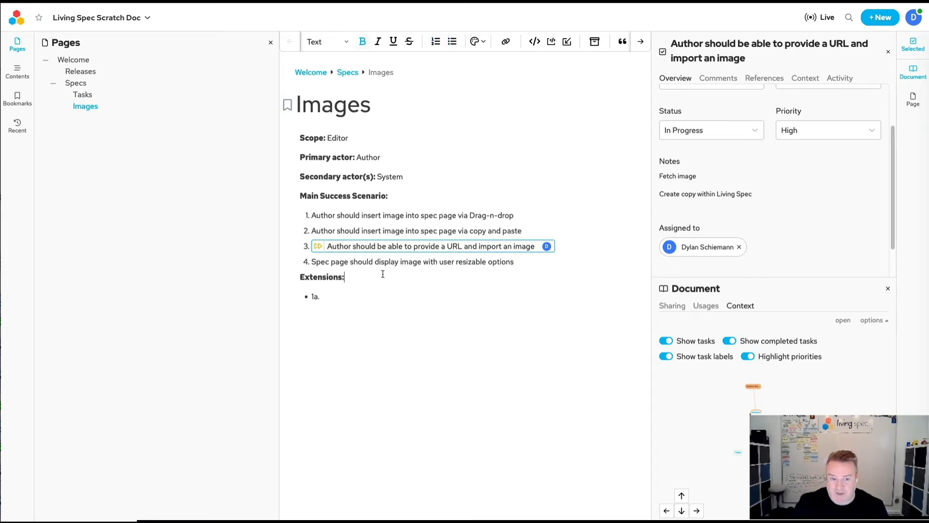
{"action": "left_click", "coordinate": [347, 73]}
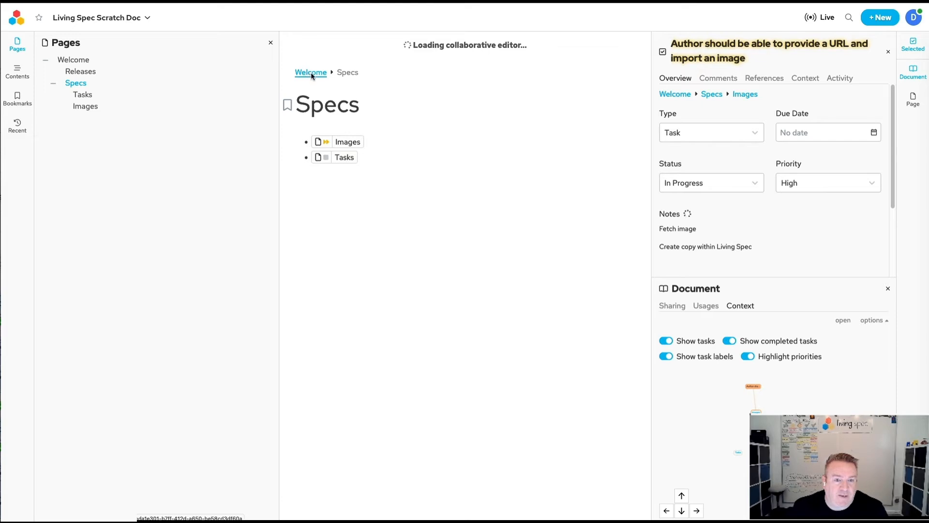
{"action": "left_click", "coordinate": [346, 143]}
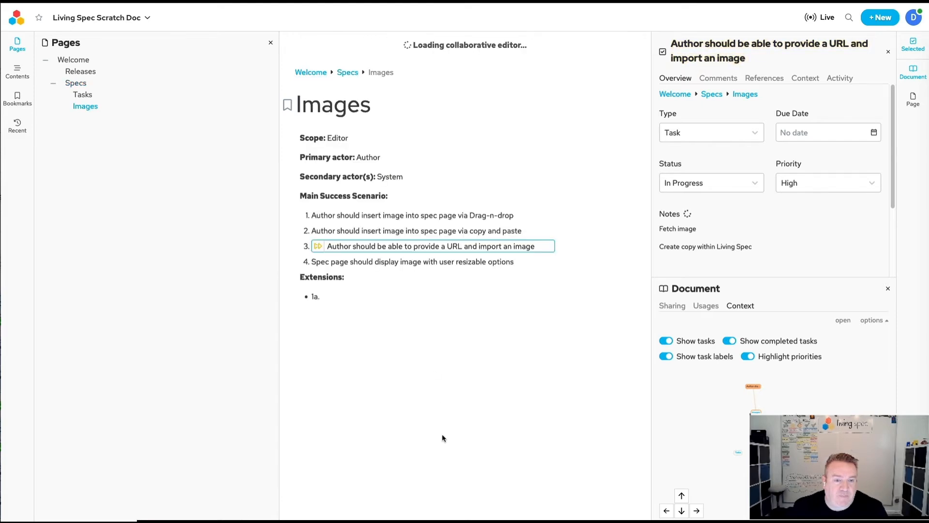
{"action": "left_click", "coordinate": [518, 262]}
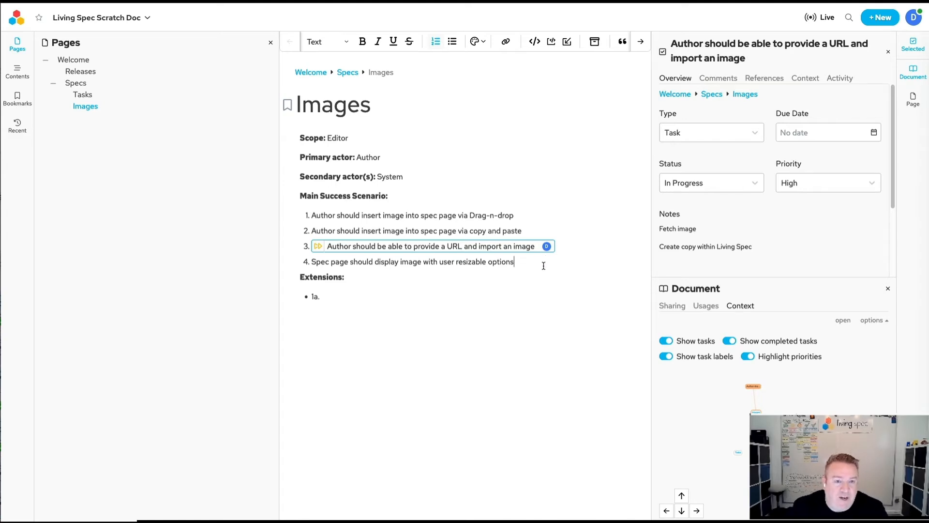
On the Tasks page, add the bullet "User should be able to highlight text and convert to task" with the sub-bullet "In bulk".
{"action": "left_click", "coordinate": [346, 73]}
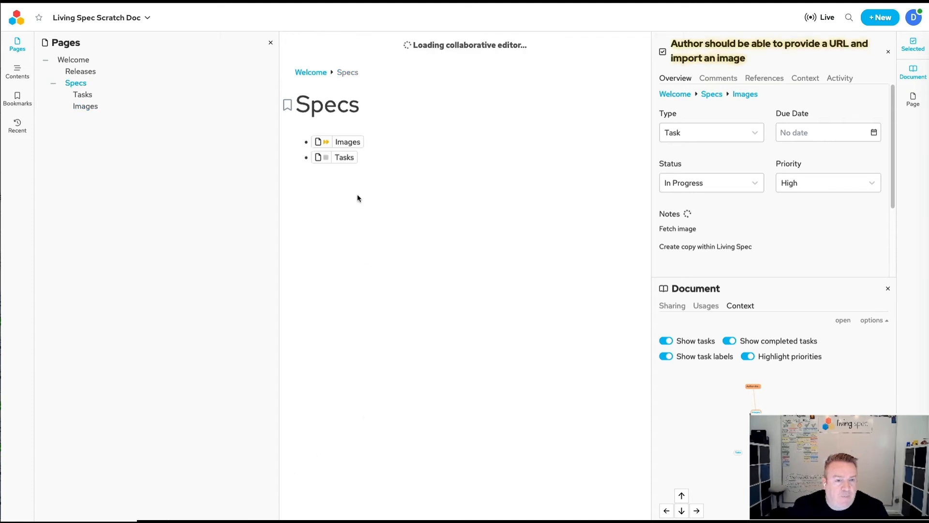
{"action": "left_click", "coordinate": [345, 160]}
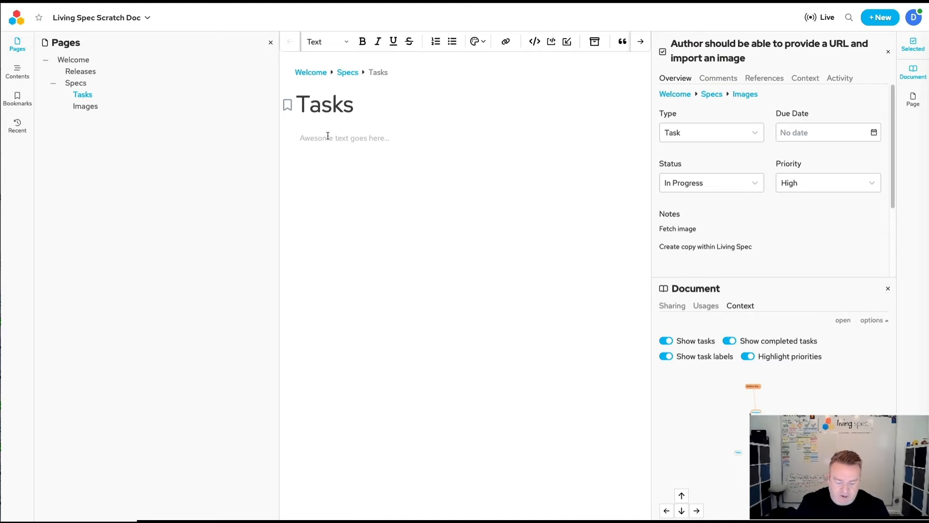
{"action": "type", "text": "- User should b"}
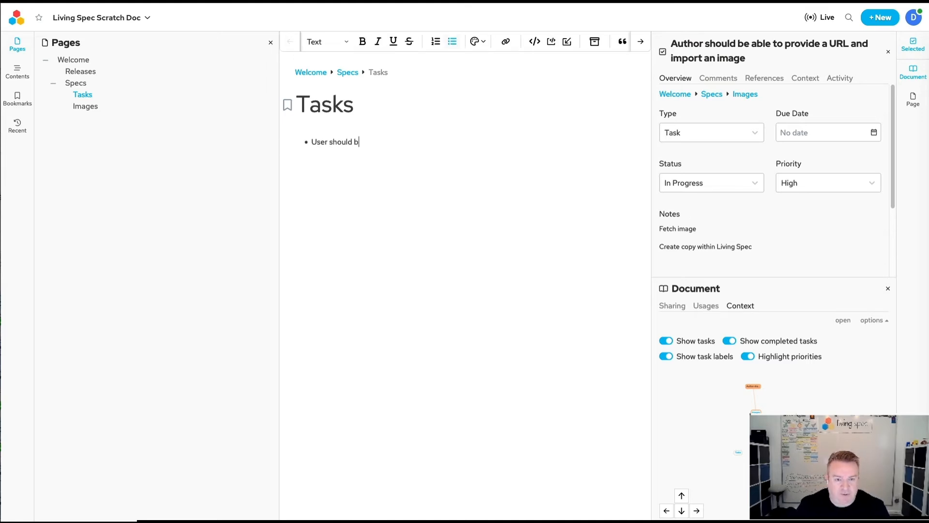
{"action": "type", "text": "e able to hightli"}
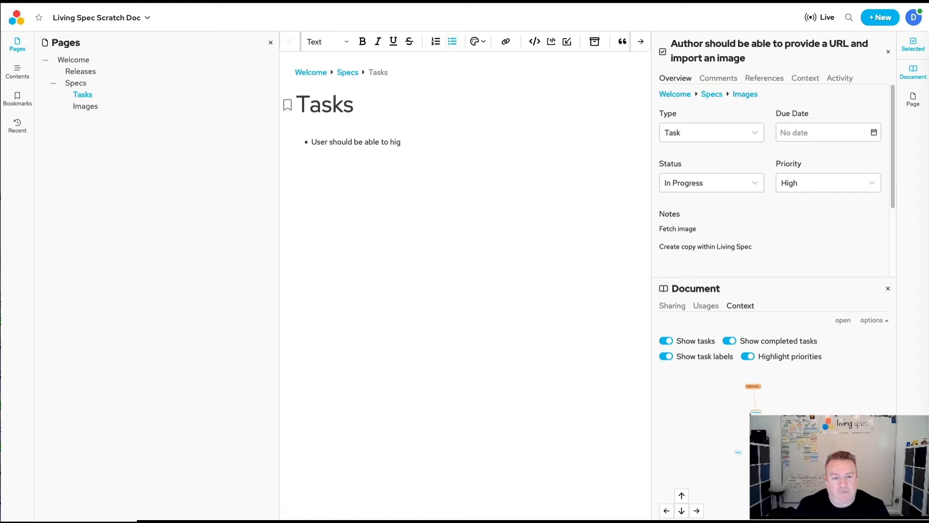
{"action": "key", "text": "BackSpace"}
{"action": "key", "text": "BackSpace"}
{"action": "key", "text": "BackSpace"}
{"action": "type", "text": "ligh"}
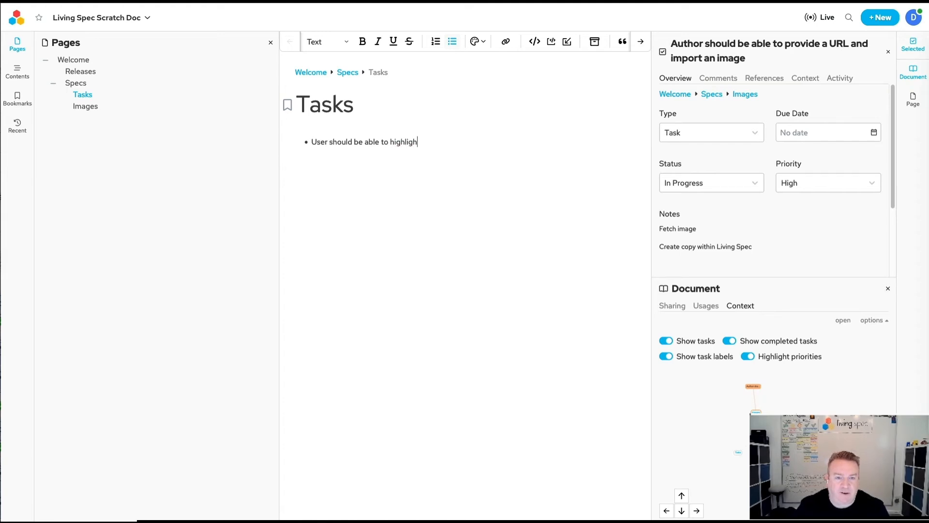
{"action": "type", "text": "t text and concv"}
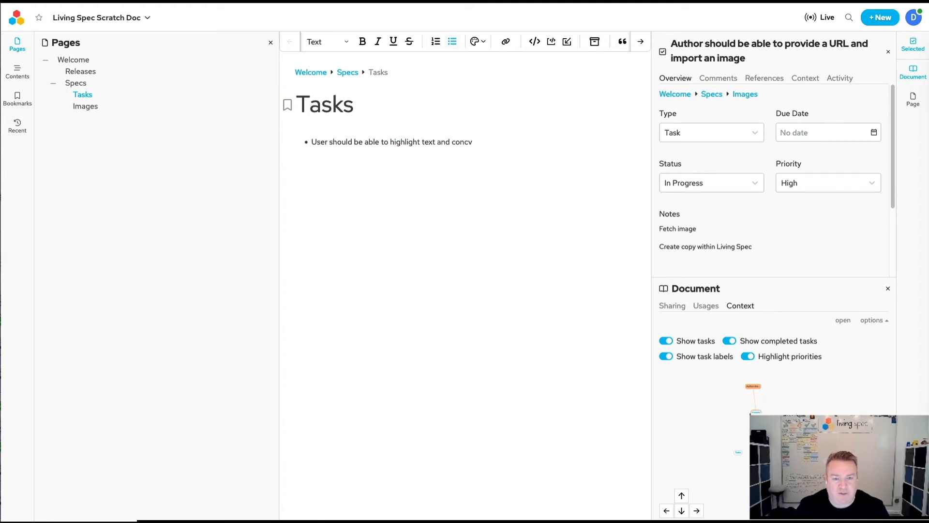
{"action": "type", "text": "v"}
{"action": "key", "text": "BackSpace"}
{"action": "key", "text": "BackSpace"}
{"action": "type", "text": "ve"}
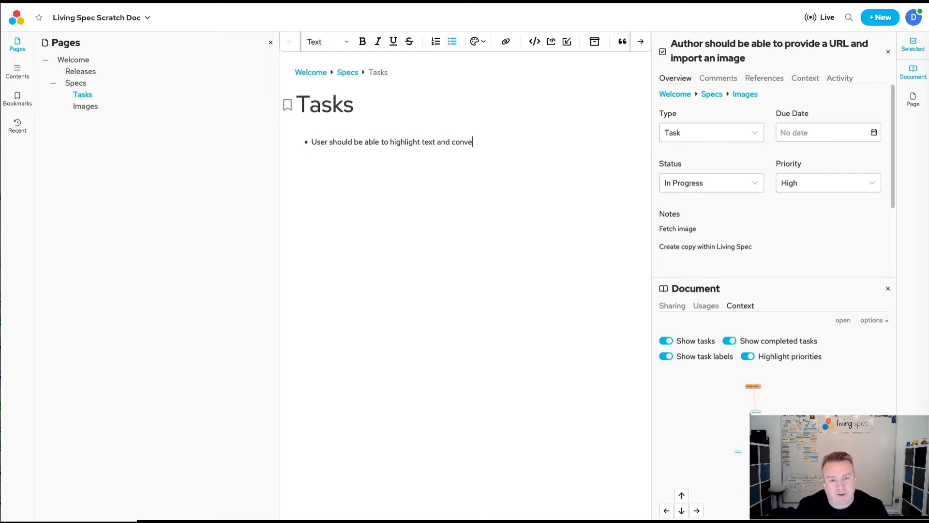
{"action": "type", "text": "rt to task"}
{"action": "key", "text": "Return"}
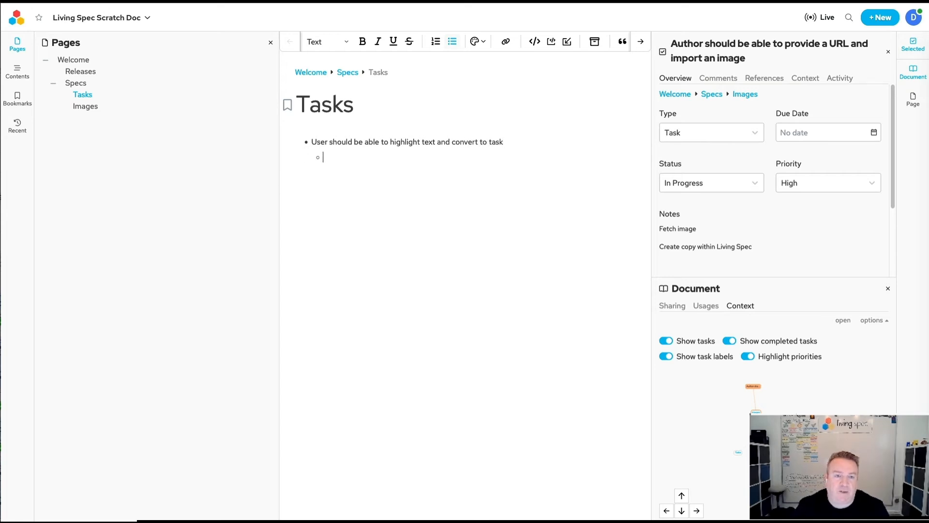
{"action": "type", "text": "In bul"}
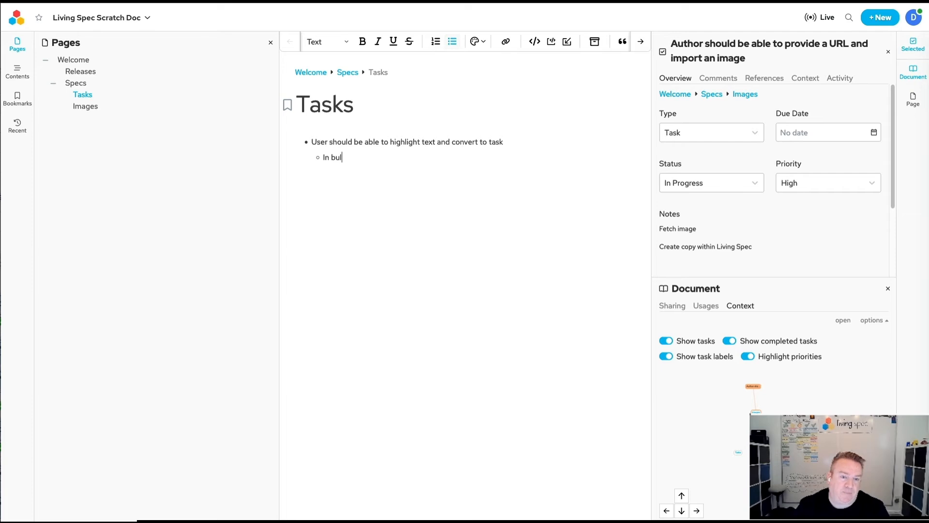
{"action": "type", "text": "k "}
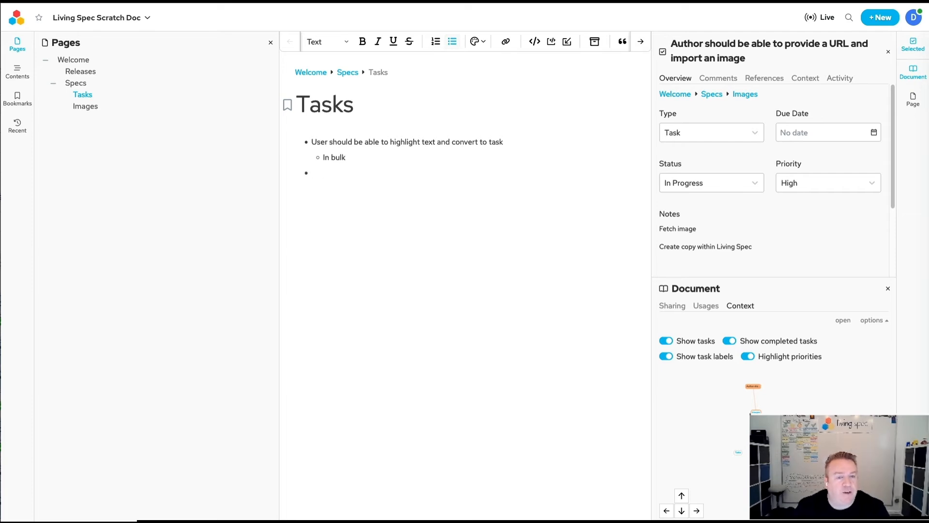
Add a "User should have typical task options" bullet with sub-bullet "Type, Due Date, Status, Priority", followed by a "New task" bullet.
{"action": "type", "text": "User"}
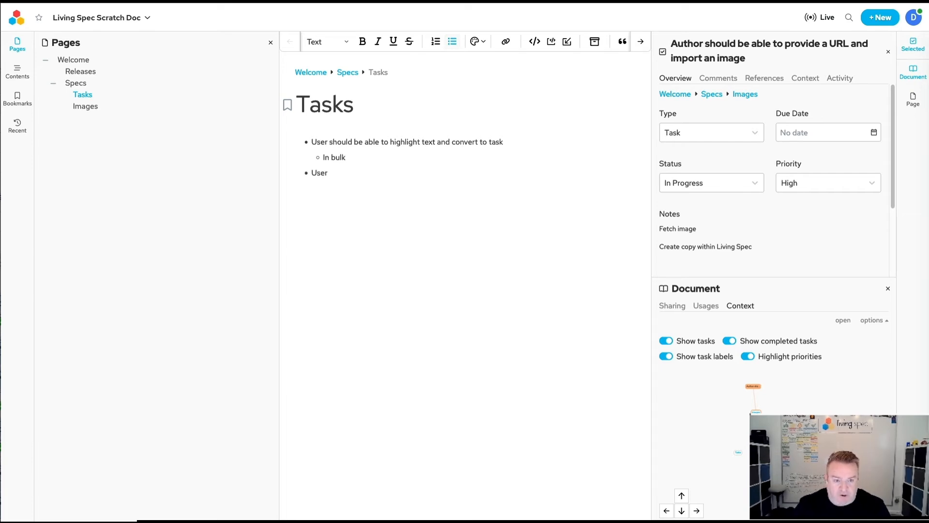
{"action": "type", "text": " should have typic"}
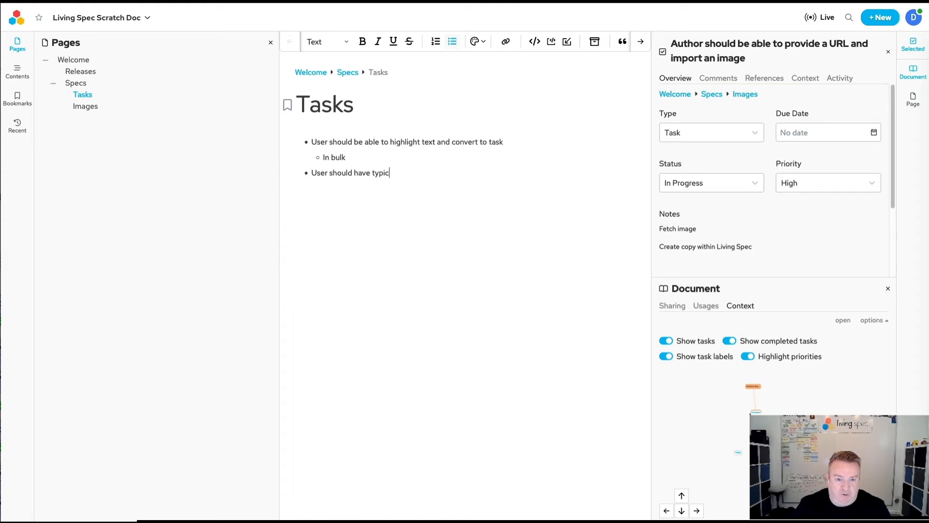
{"action": "type", "text": "al task op"}
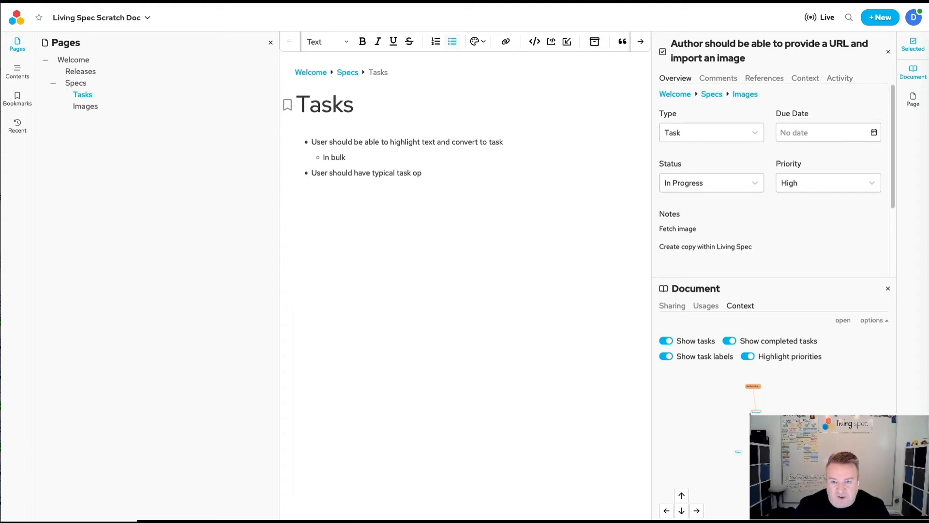
{"action": "type", "text": "tions Type, D"}
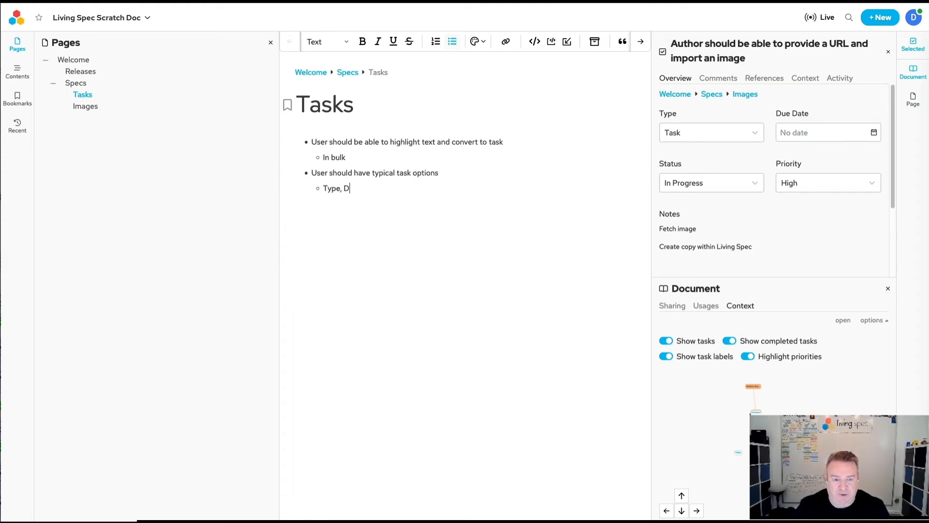
{"action": "type", "text": "ue Date, Sta"}
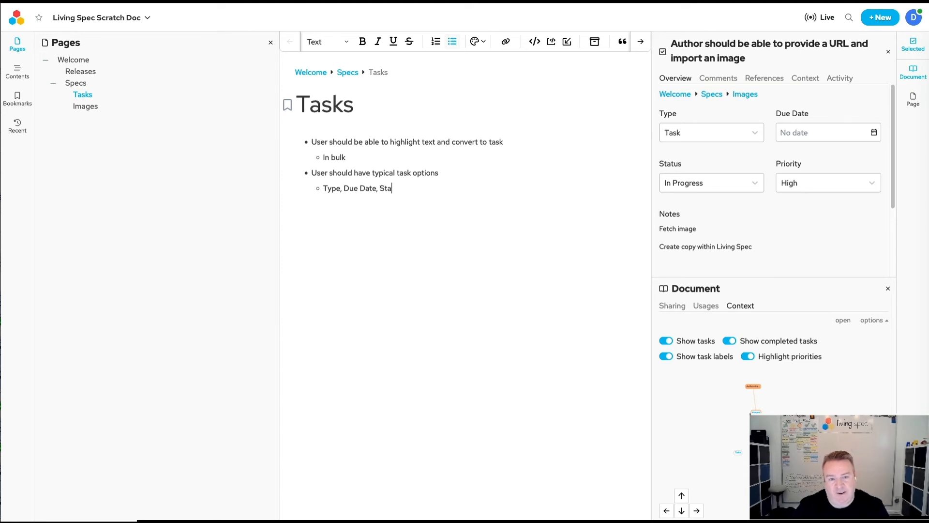
{"action": "type", "text": "tus, Priority "}
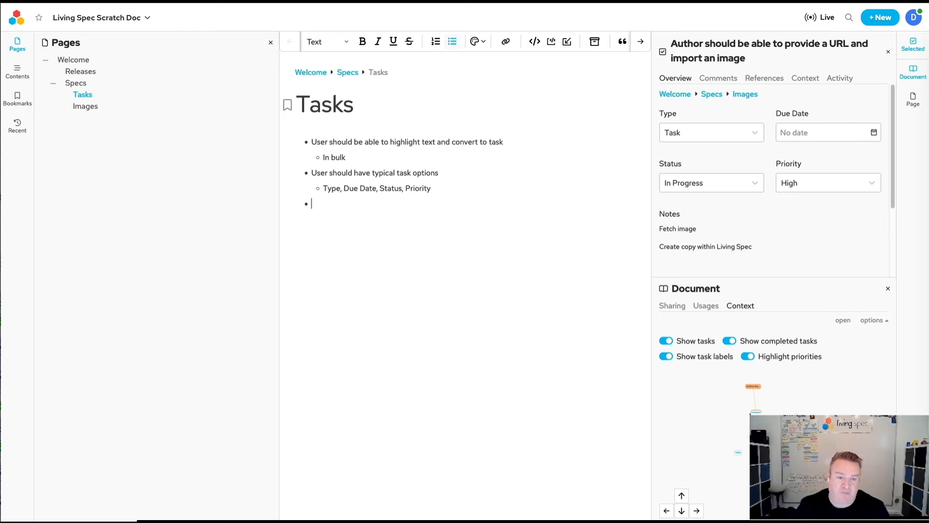
{"action": "type", "text": "New task"}
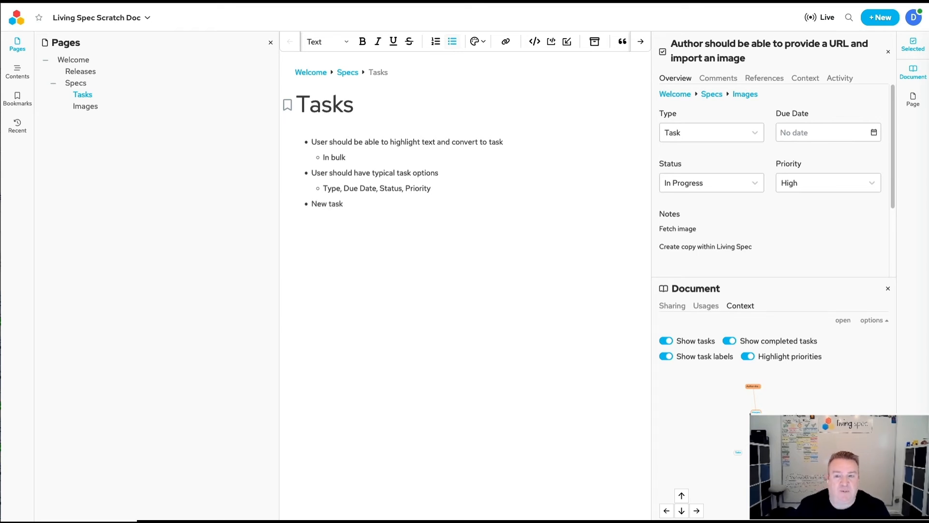
{"action": "left_click", "coordinate": [875, 20]}
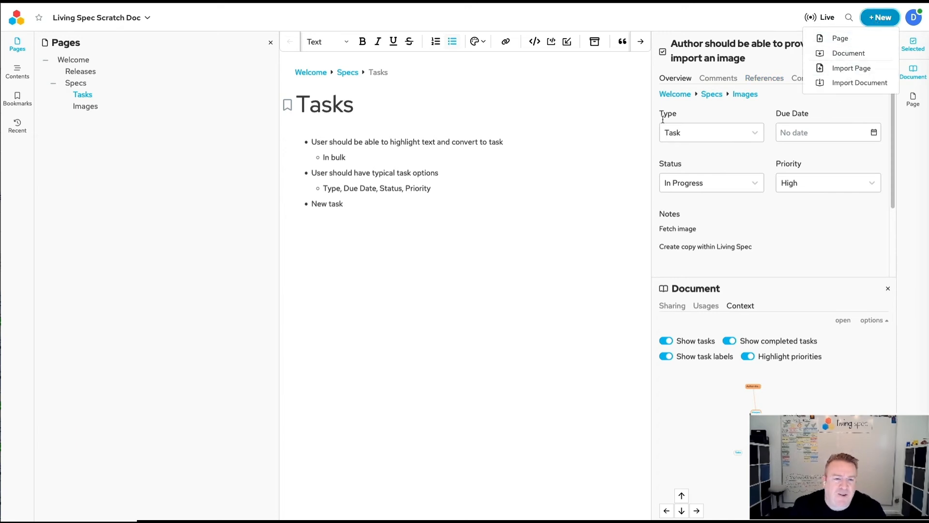
{"action": "left_click", "coordinate": [323, 207]}
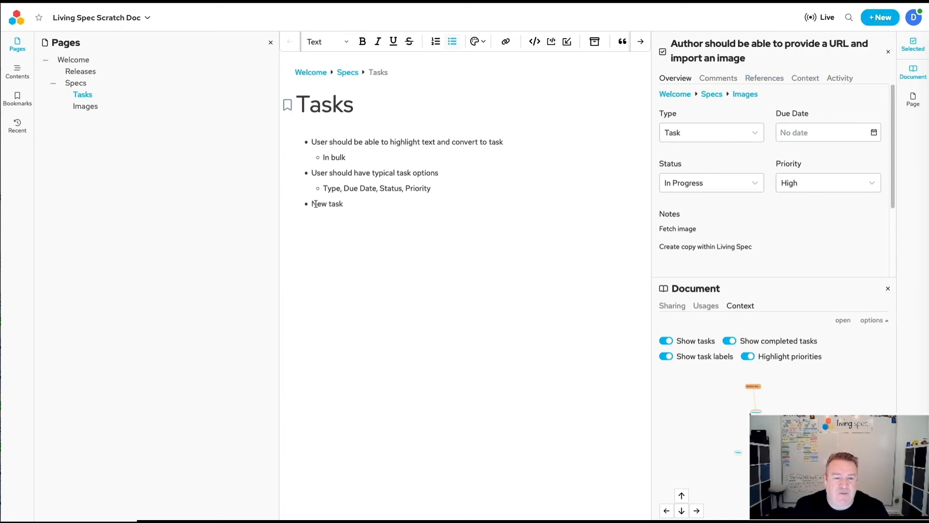
{"action": "left_click", "coordinate": [314, 204]}
{"action": "left_click_drag", "start_coordinate": [313, 204], "coordinate": [343, 204]}
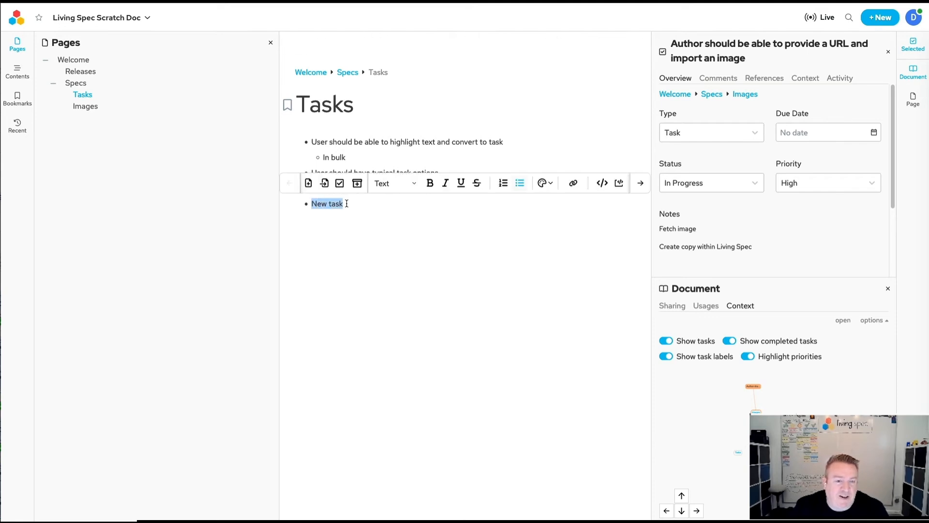
{"action": "left_click", "coordinate": [363, 204]}
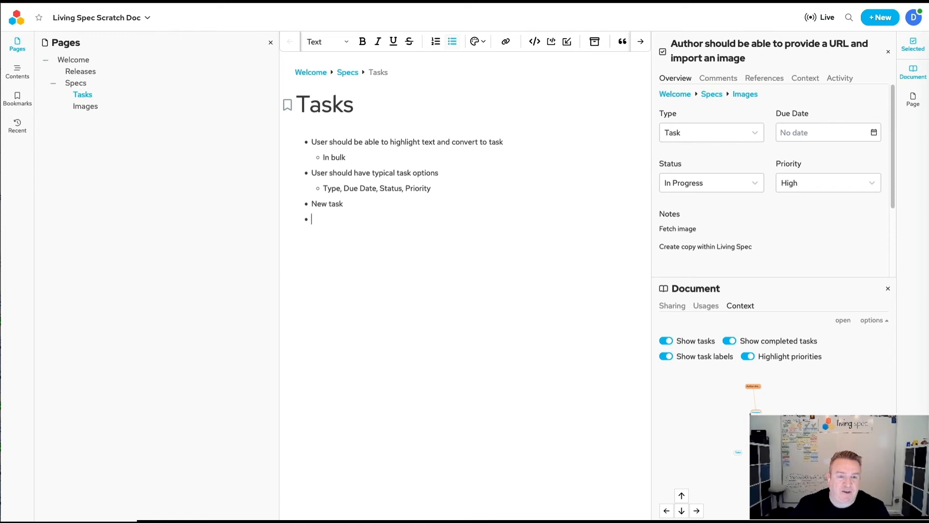
Add a final bullet reading "Insert reference to existing task" and end the list with an empty line.
{"action": "key", "text": "Return"}
{"action": "key", "text": "super+Tab"}
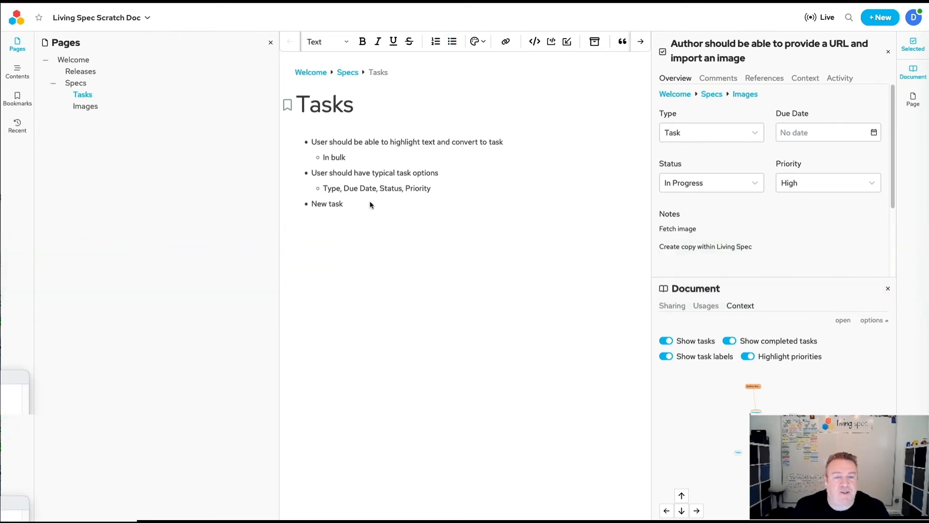
{"action": "left_click", "coordinate": [369, 207]}
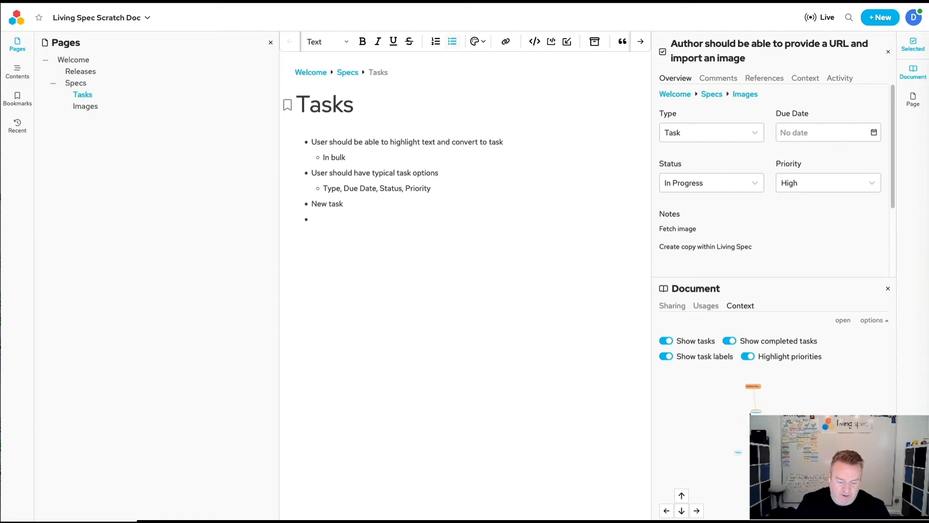
{"action": "type", "text": "Insert refere"}
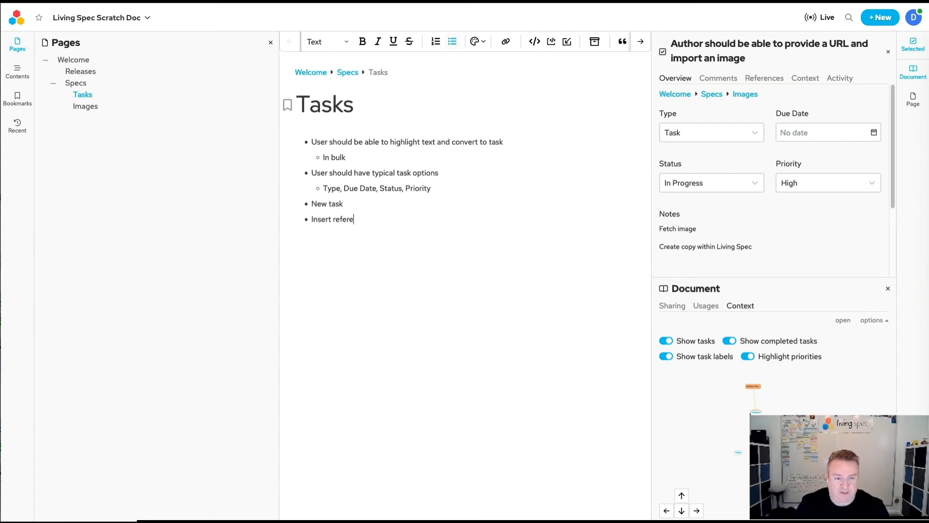
{"action": "type", "text": "nce to existing task"}
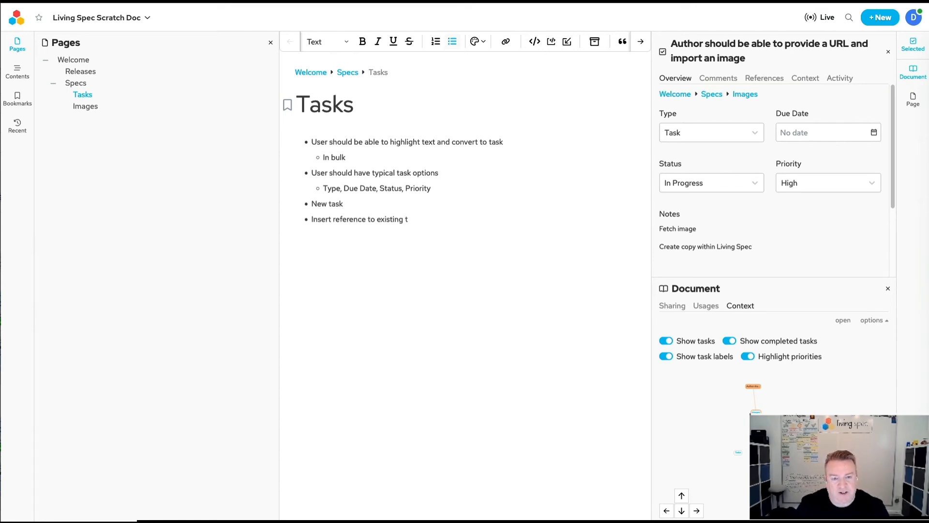
{"action": "key", "text": "Return"}
{"action": "key", "text": "Return"}
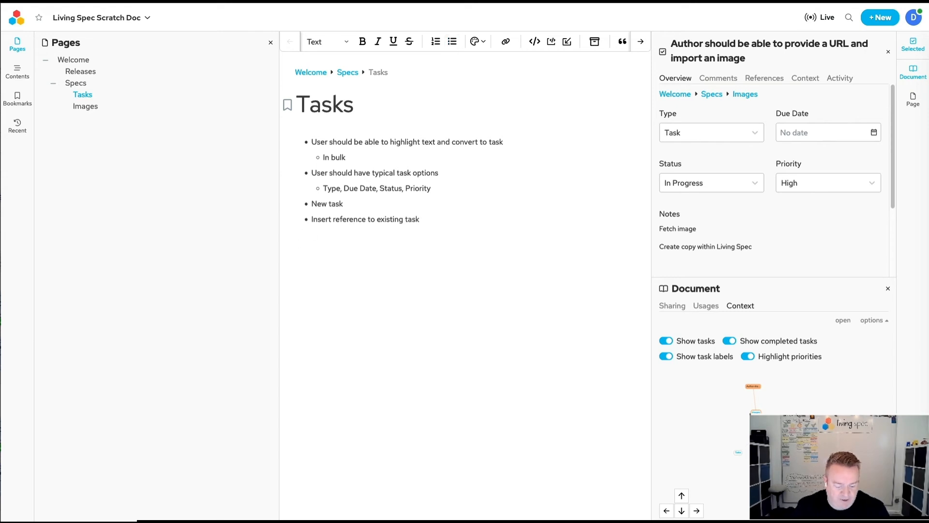
Try to insert a reference to the "Author should be able to provide a URL and import an image" task below the list.
{"action": "type", "text": "@"}
{"action": "key", "text": "Down"}
{"action": "key", "text": "Down"}
{"action": "key", "text": "Down"}
{"action": "key", "text": "Down"}
{"action": "key", "text": "Down"}
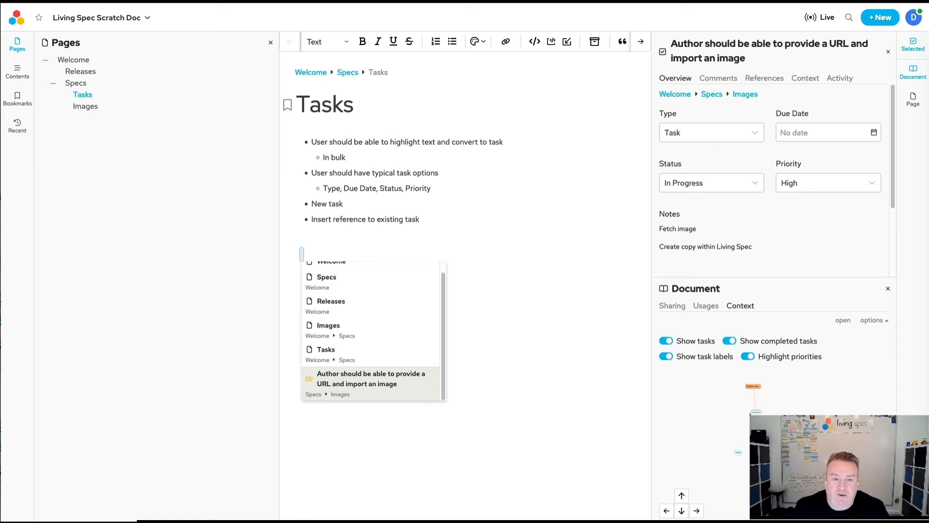
{"action": "type", "text": "#"}
{"action": "key", "text": "BackSpace"}
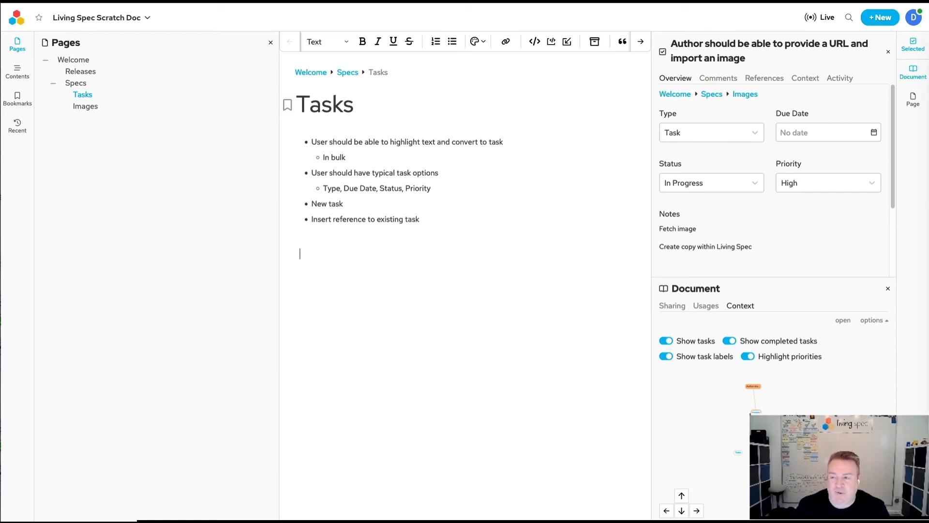
Switch to the file manager window over the Tasks page.
{"action": "key", "text": "super+Tab"}
{"action": "key", "text": "super+Tab"}
{"action": "key", "text": "super+Tab"}
{"action": "key", "text": "super+Tab"}
{"action": "key", "text": "super+Tab"}
{"action": "key", "text": "super+Tab"}
{"action": "key", "text": "super+Tab"}
{"action": "key", "text": "super+Tab"}
{"action": "key", "text": "super+Tab"}
{"action": "key", "text": "super+Tab"}
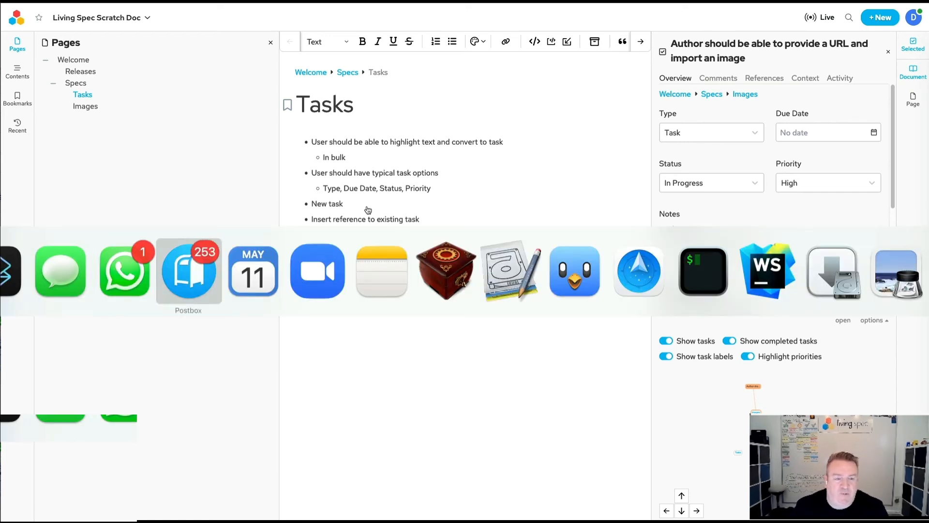
{"action": "key", "text": "super+Tab"}
{"action": "key", "text": "super+Tab"}
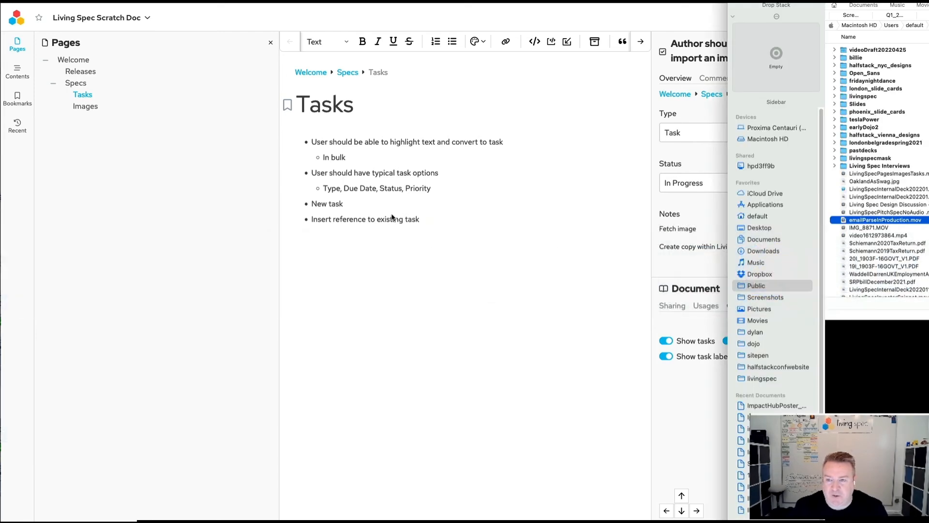
Insert the New Task/New Page popup mockup image from the file manager below the Tasks bullet list and enlarge it to about the column width.
{"action": "left_click_drag", "start_coordinate": [731, 5], "coordinate": [928, 1]}
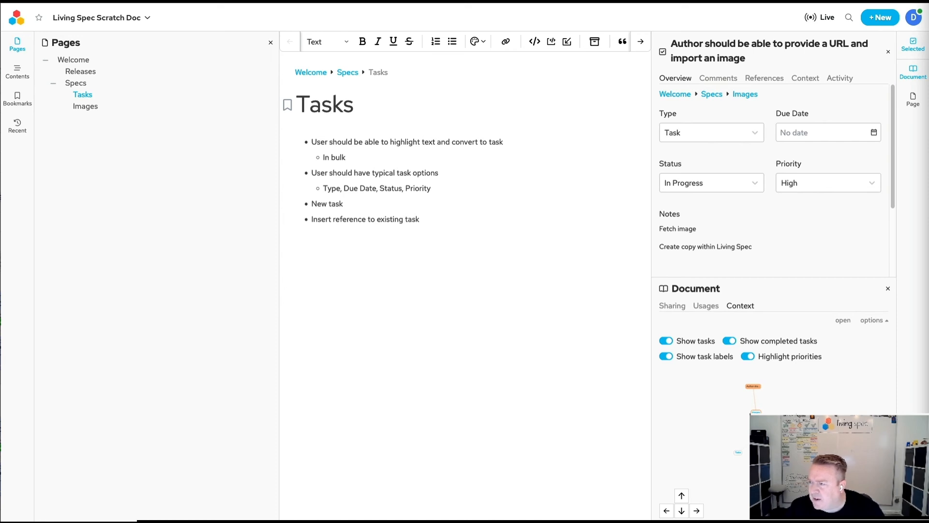
{"action": "left_click_drag", "start_coordinate": [927, 264], "coordinate": [366, 257]}
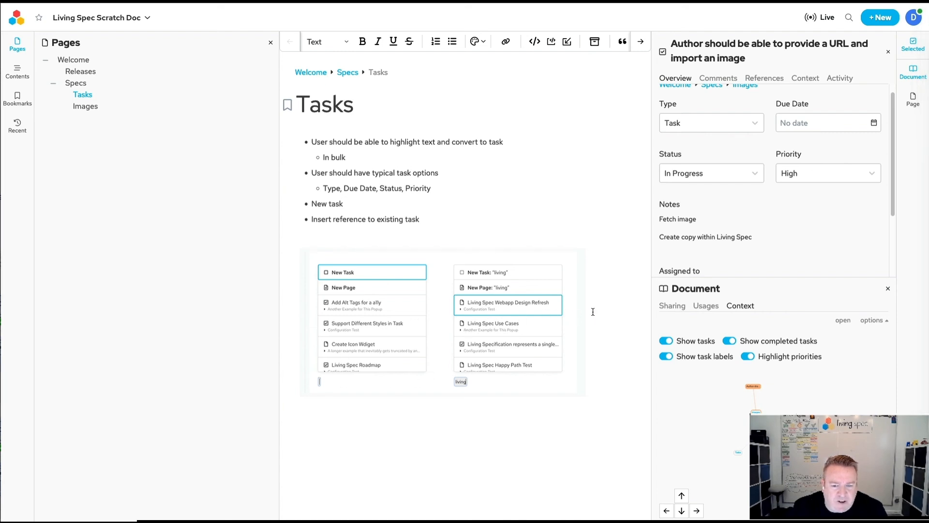
{"action": "mouse_move", "coordinate": [588, 328]}
{"action": "left_click_drag", "start_coordinate": [589, 328], "coordinate": [645, 330]}
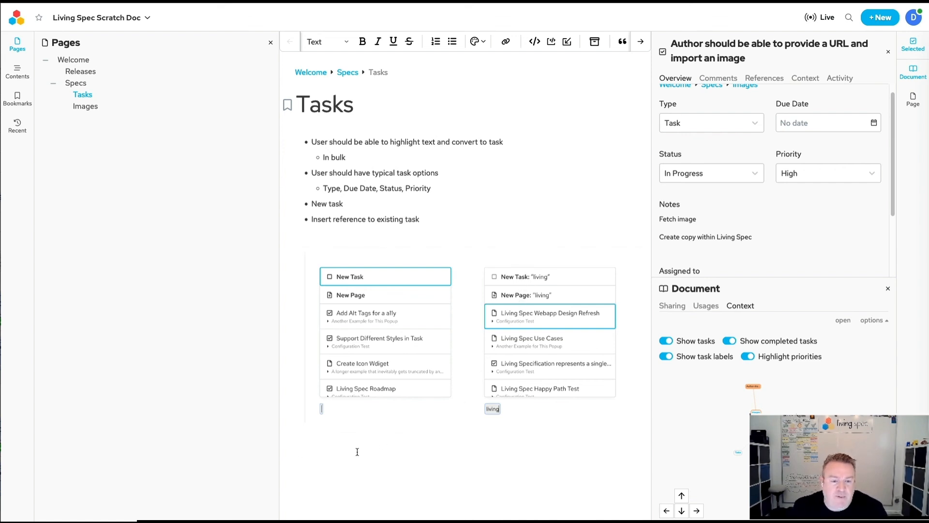
{"action": "left_click", "coordinate": [339, 444]}
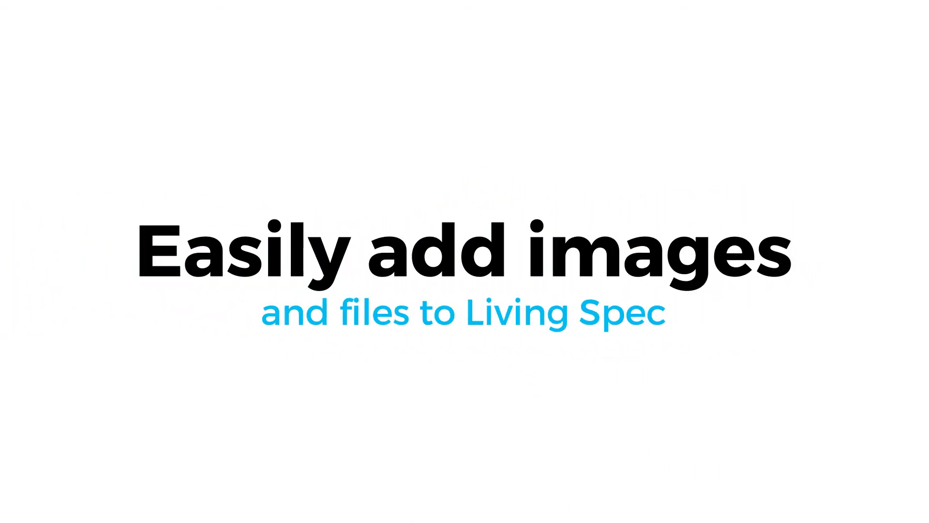
Show the Tasks page's details alongside the document context and copy the page's email link.
{"action": "scroll", "coordinate": [711, 241], "scroll_direction": "up", "scroll_amount": 1}
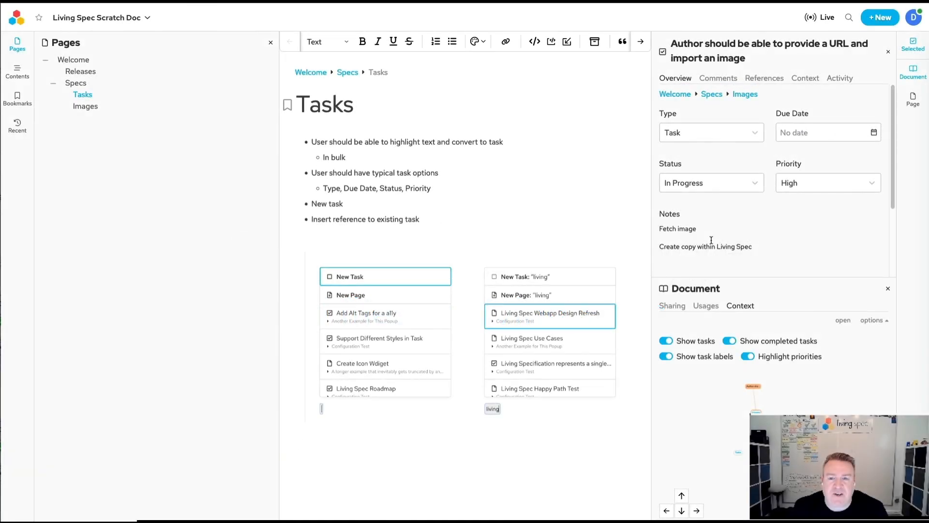
{"action": "left_click", "coordinate": [913, 102]}
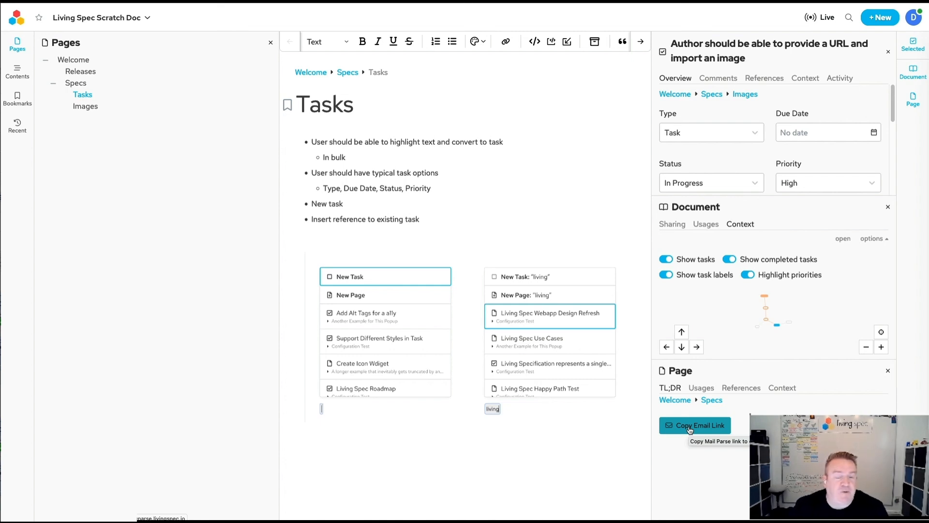
{"action": "left_click", "coordinate": [707, 428]}
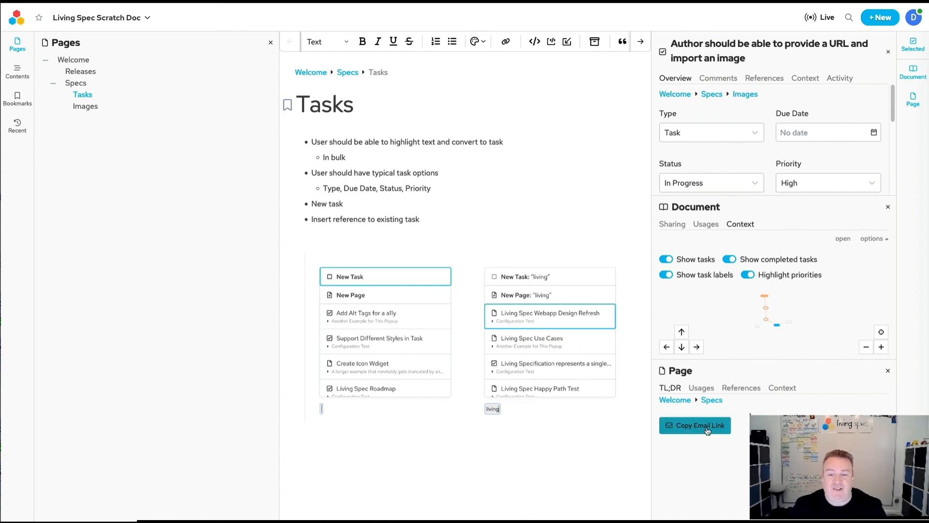
{"action": "left_click", "coordinate": [706, 429]}
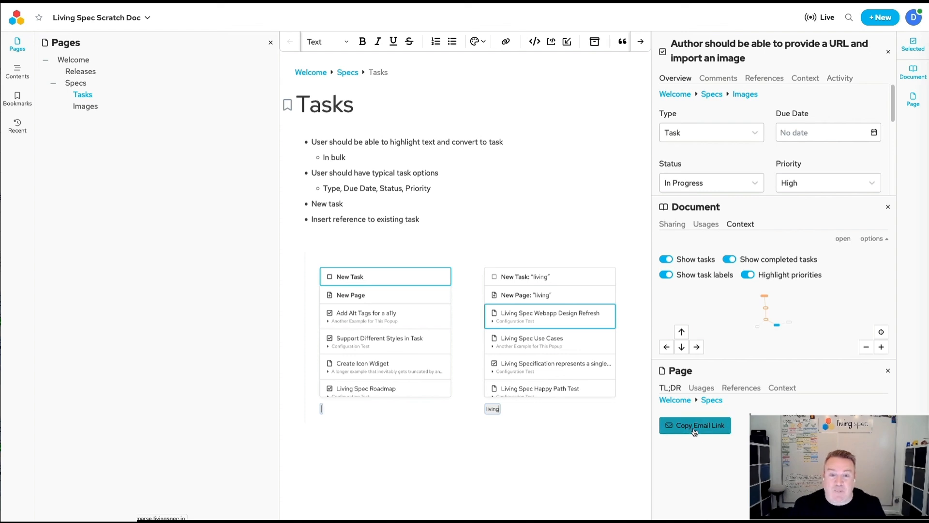